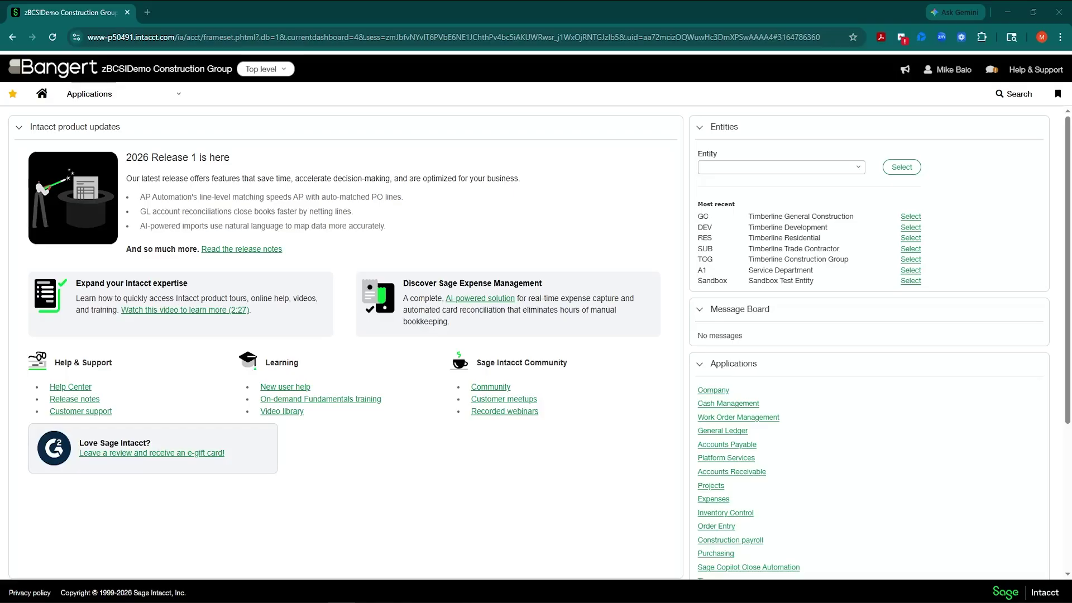
- Open the Box/200ea unit of measure group for editing from the Inventory Control setup
{"action": "left_click", "coordinate": [178, 95]}
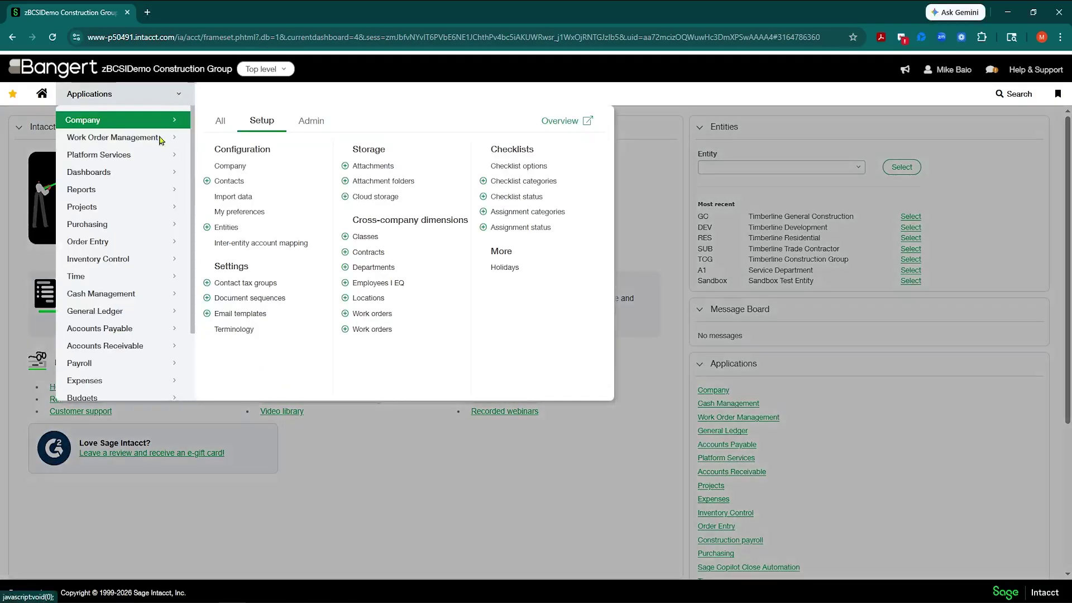
{"action": "left_click", "coordinate": [112, 229]}
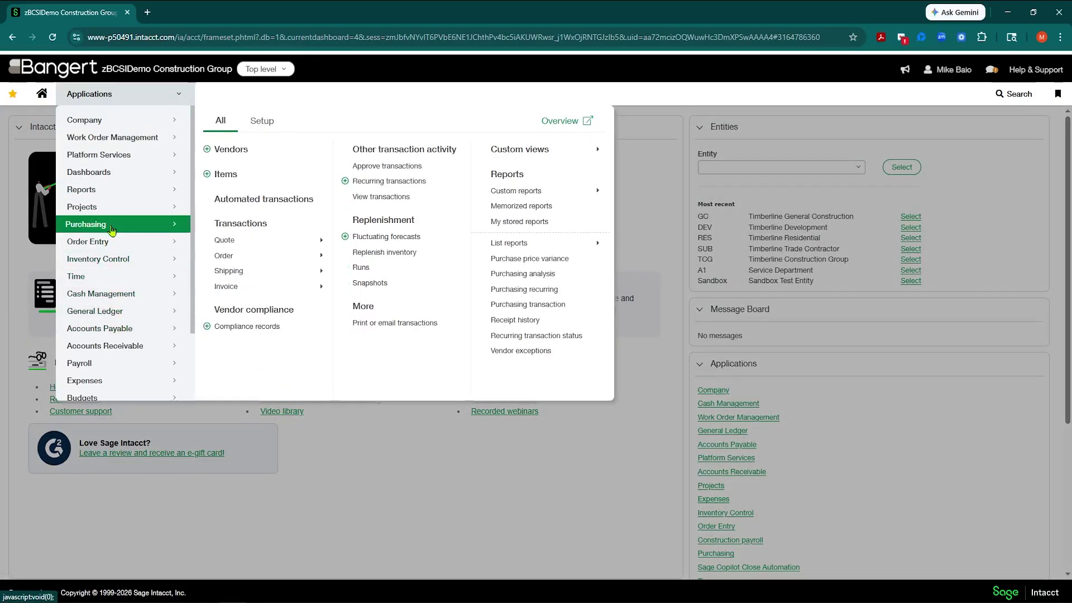
{"action": "left_click", "coordinate": [116, 261]}
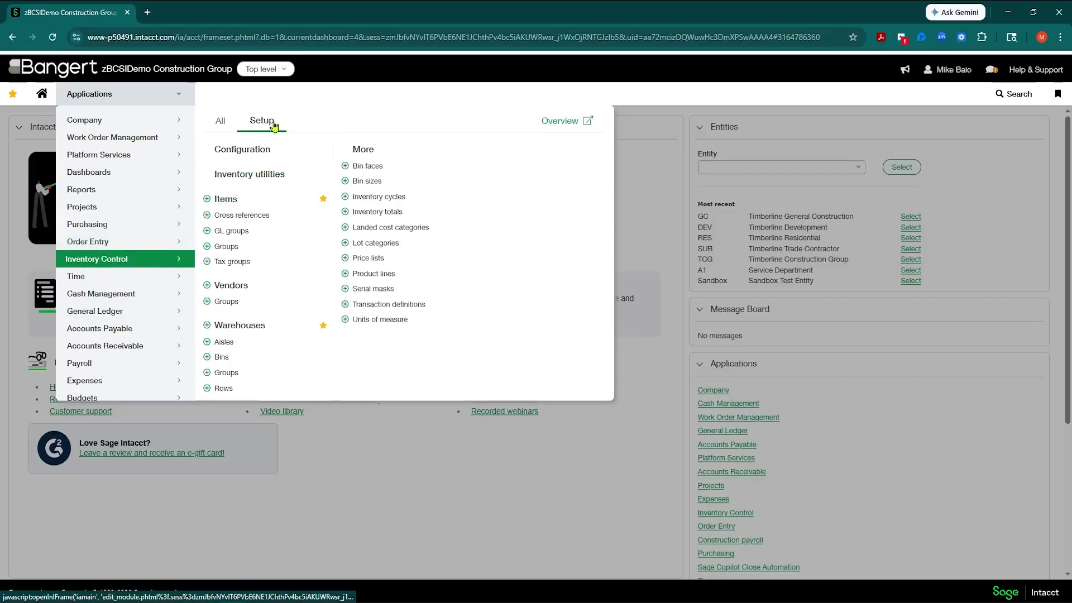
{"action": "left_click", "coordinate": [369, 319]}
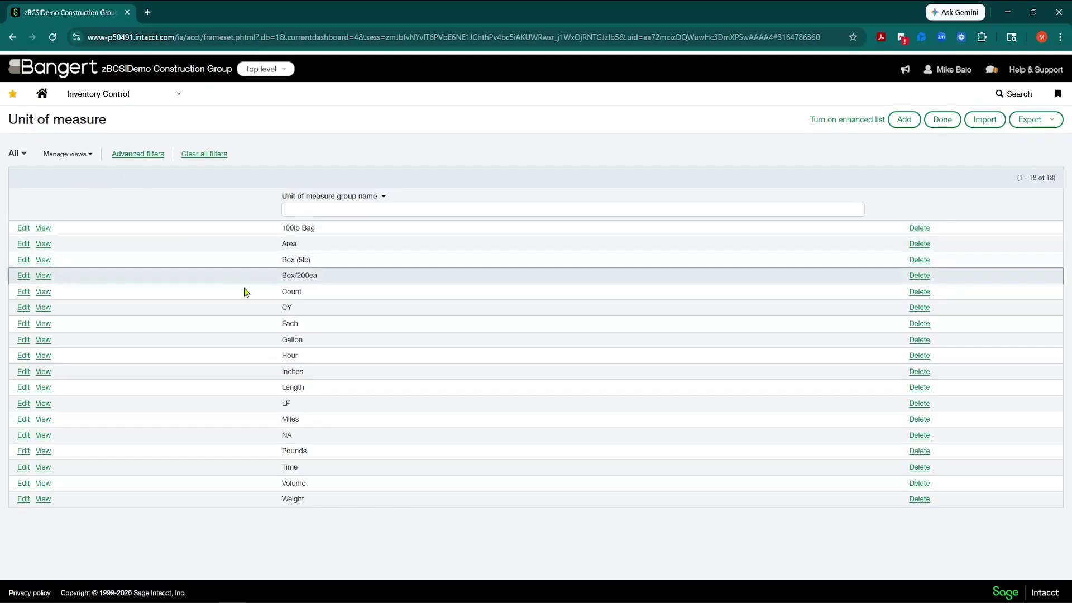
{"action": "left_click_drag", "start_coordinate": [280, 276], "coordinate": [339, 279]}
{"action": "left_click", "coordinate": [24, 276]}
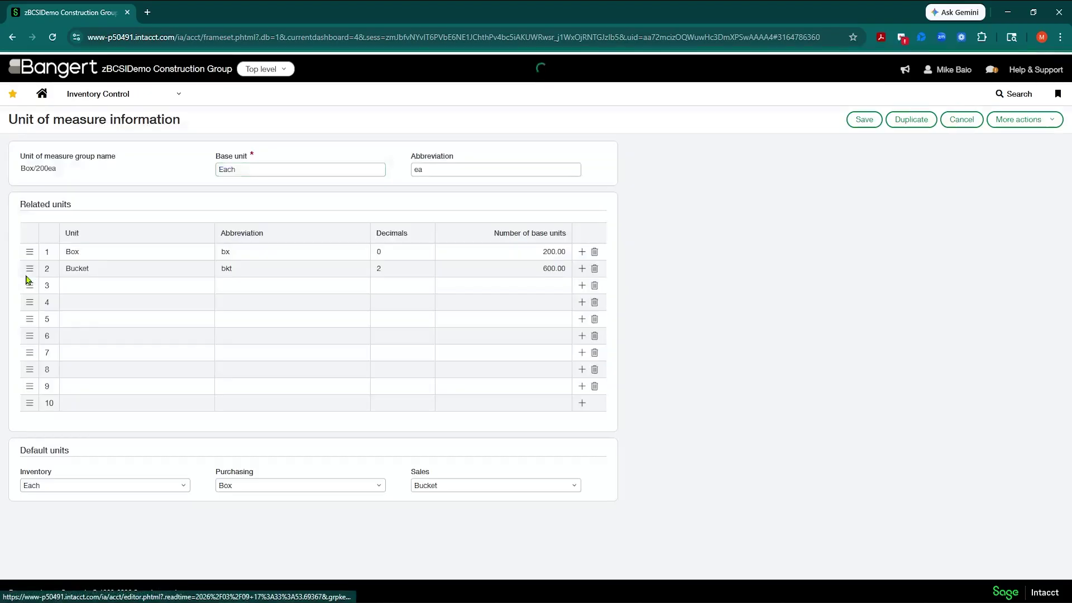
- Examine the Box/200ea group's name, base unit, and the number of base units in the Box and Bucket related units
{"action": "left_click", "coordinate": [262, 171]}
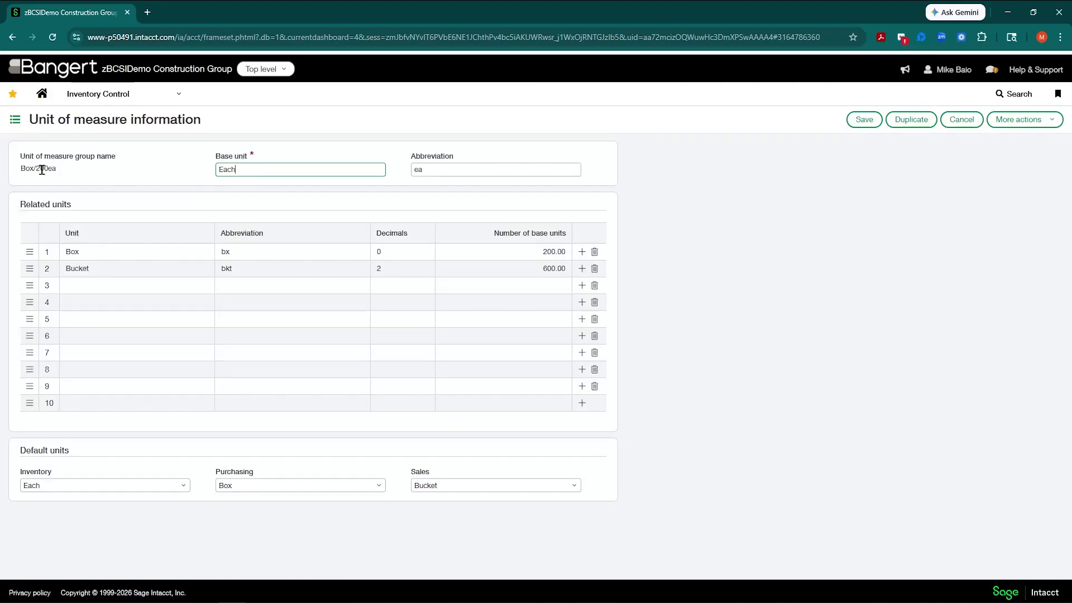
{"action": "left_click_drag", "start_coordinate": [32, 168], "coordinate": [80, 175]}
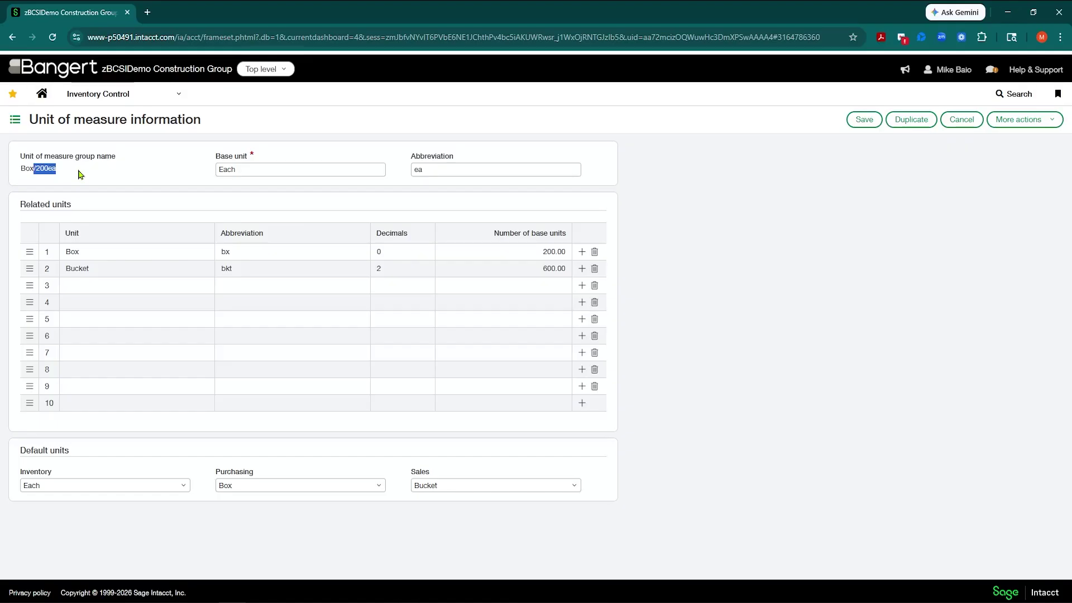
{"action": "left_click", "coordinate": [81, 174]}
{"action": "left_click", "coordinate": [241, 168]}
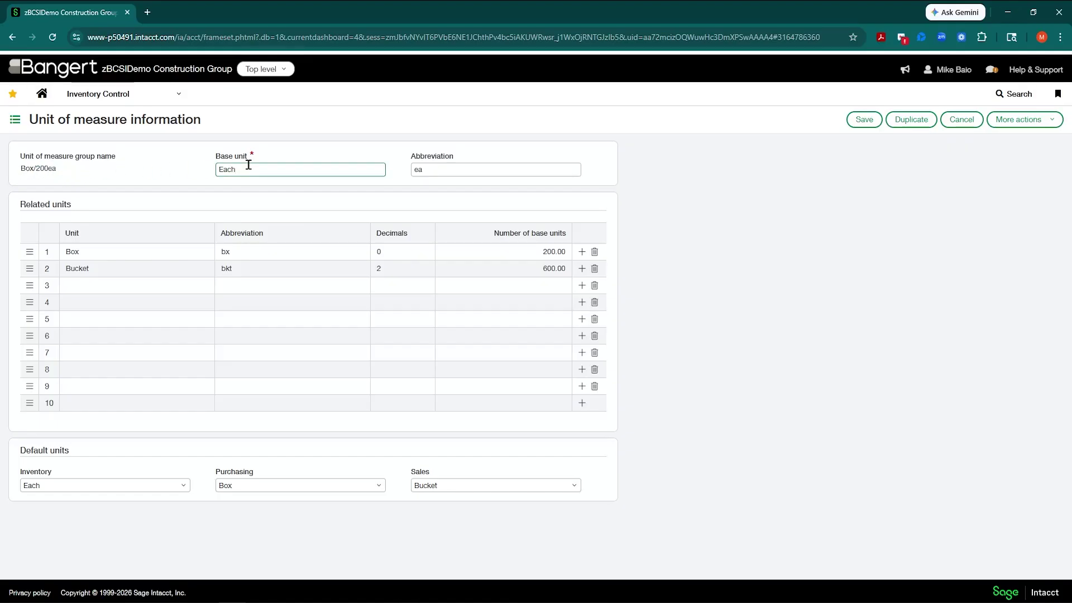
{"action": "left_click", "coordinate": [97, 250]}
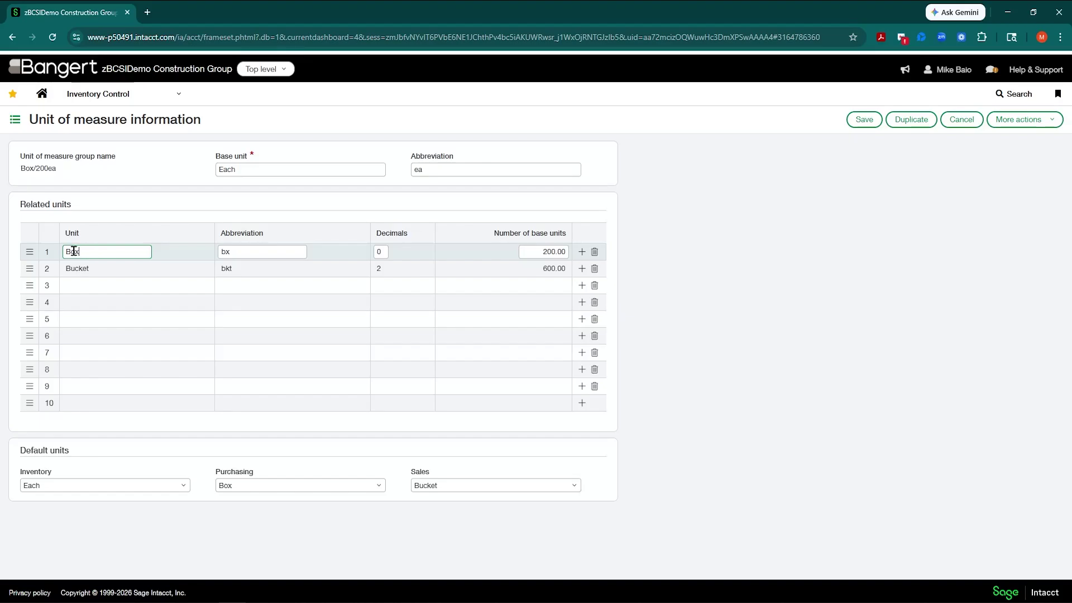
{"action": "left_click", "coordinate": [530, 253]}
{"action": "left_click_drag", "start_coordinate": [530, 254], "coordinate": [573, 252]}
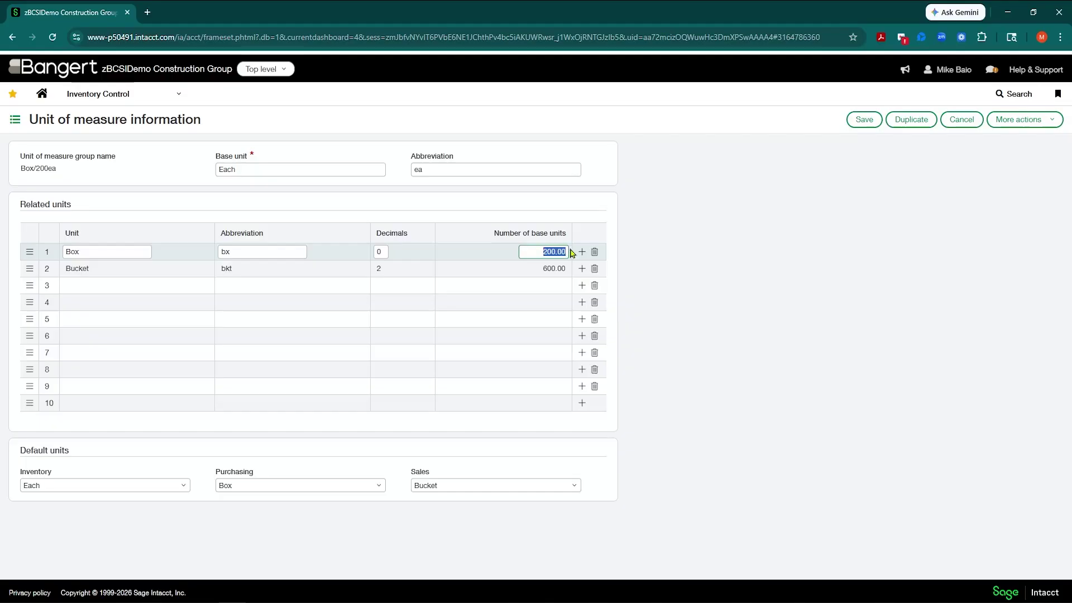
{"action": "left_click", "coordinate": [106, 267]}
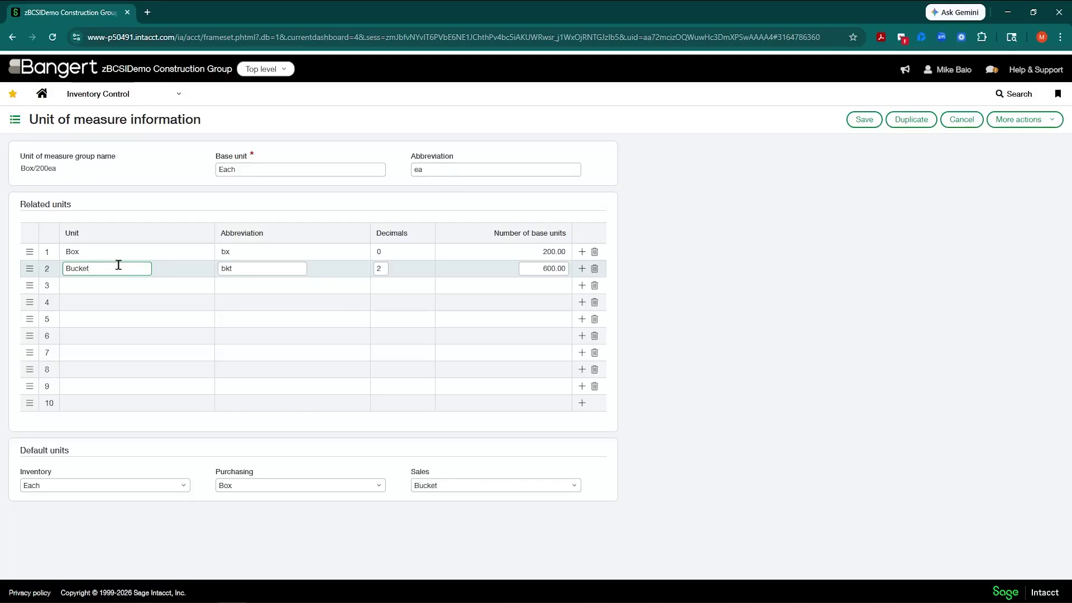
{"action": "left_click", "coordinate": [536, 268]}
{"action": "left_click_drag", "start_coordinate": [536, 268], "coordinate": [582, 273]}
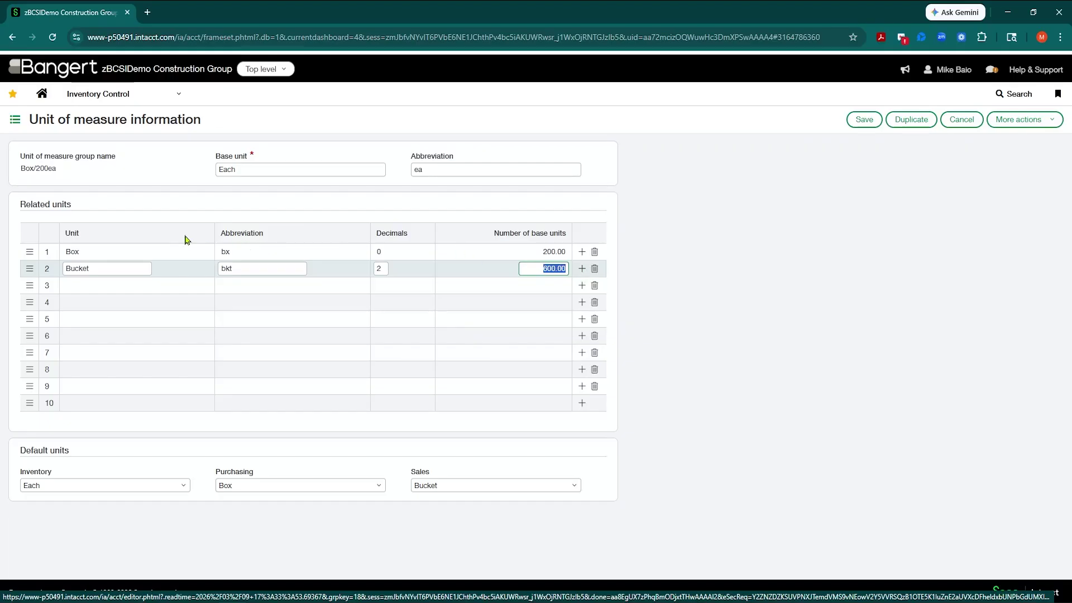
- Review the group's default units for inventory, purchasing and sales, and leave the record without saving
{"action": "left_click", "coordinate": [106, 530]}
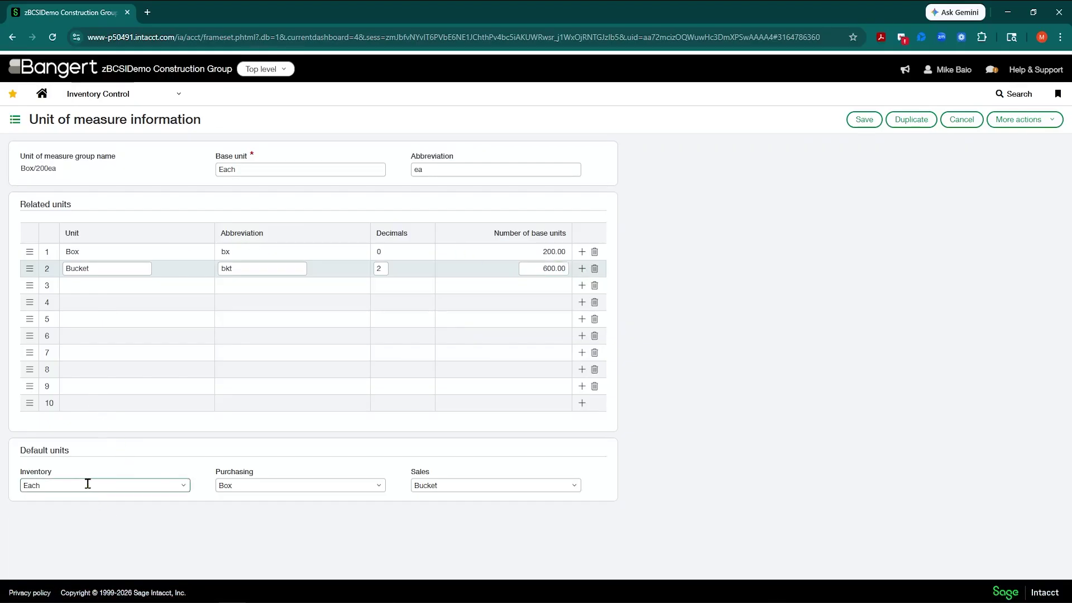
{"action": "left_click", "coordinate": [253, 486]}
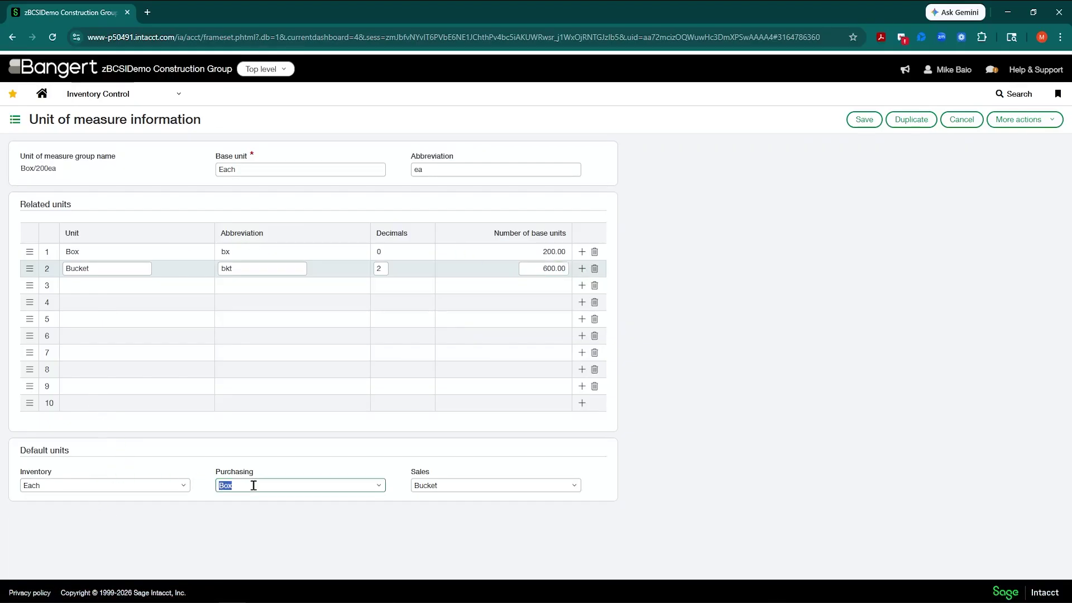
{"action": "left_click_drag", "start_coordinate": [217, 481], "coordinate": [264, 478]}
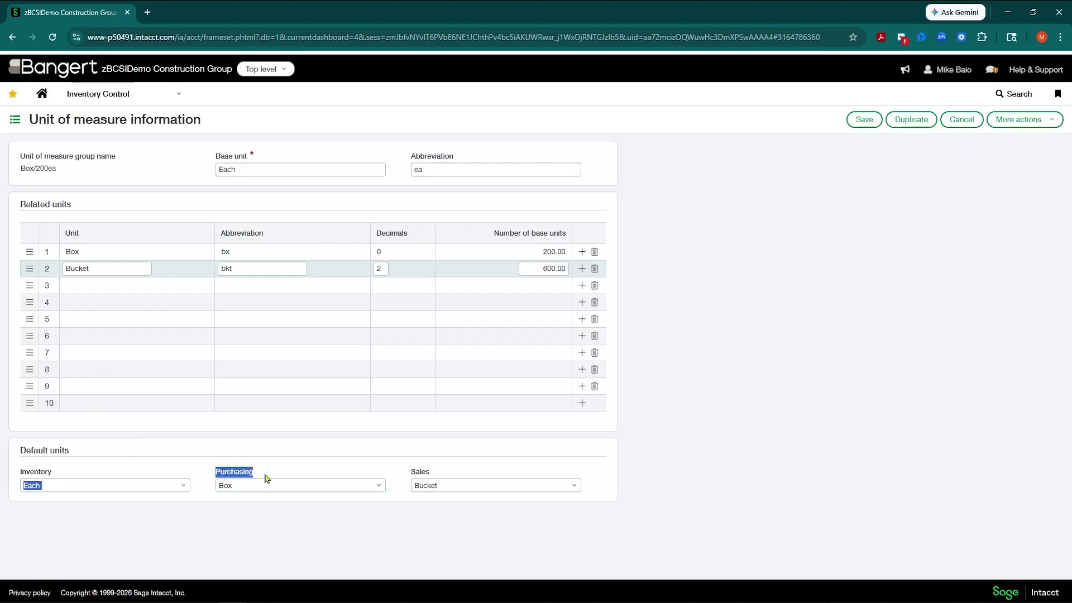
{"action": "left_click", "coordinate": [240, 487]}
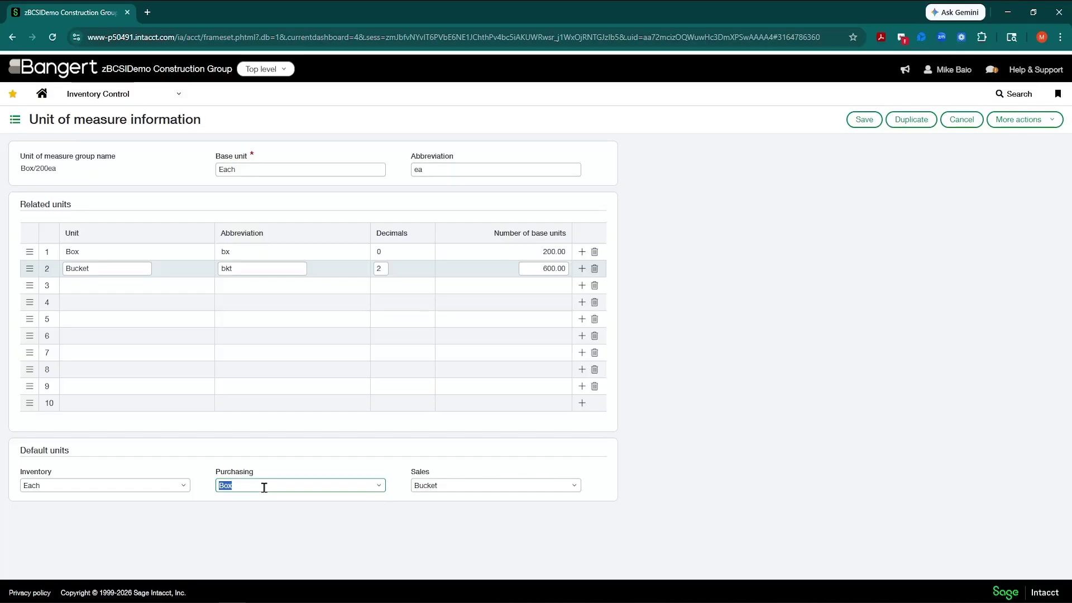
{"action": "left_click", "coordinate": [54, 490]}
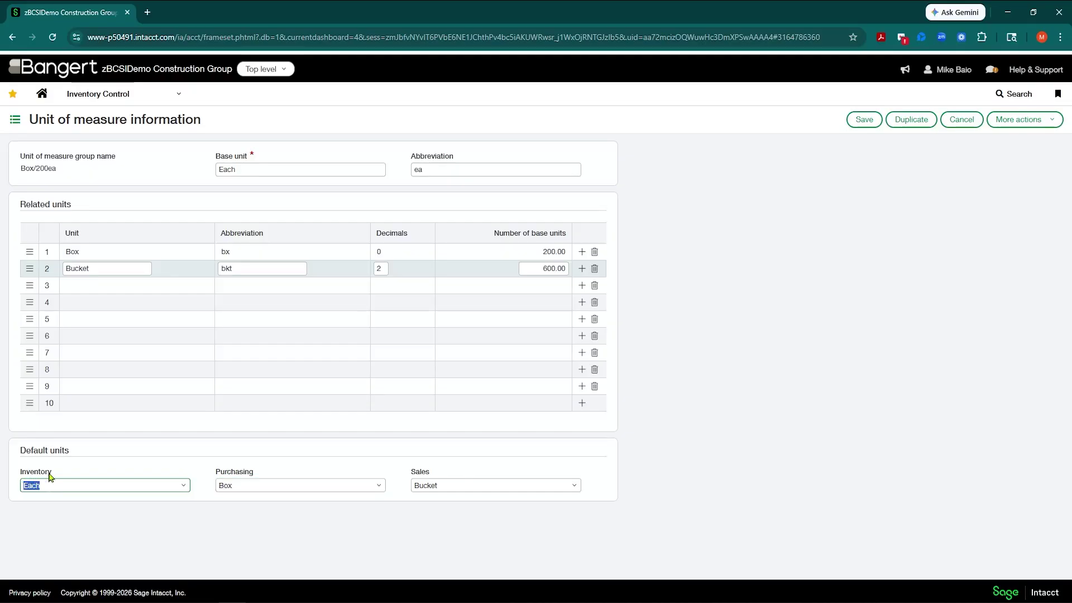
{"action": "left_click", "coordinate": [94, 486]}
{"action": "left_click", "coordinate": [470, 484]}
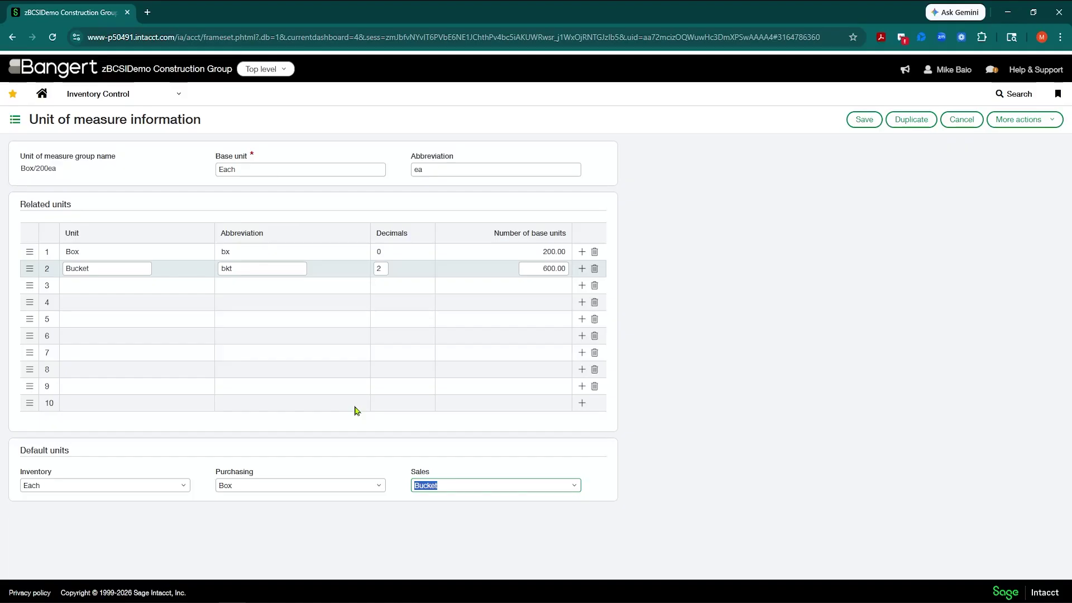
{"action": "left_click", "coordinate": [668, 335]}
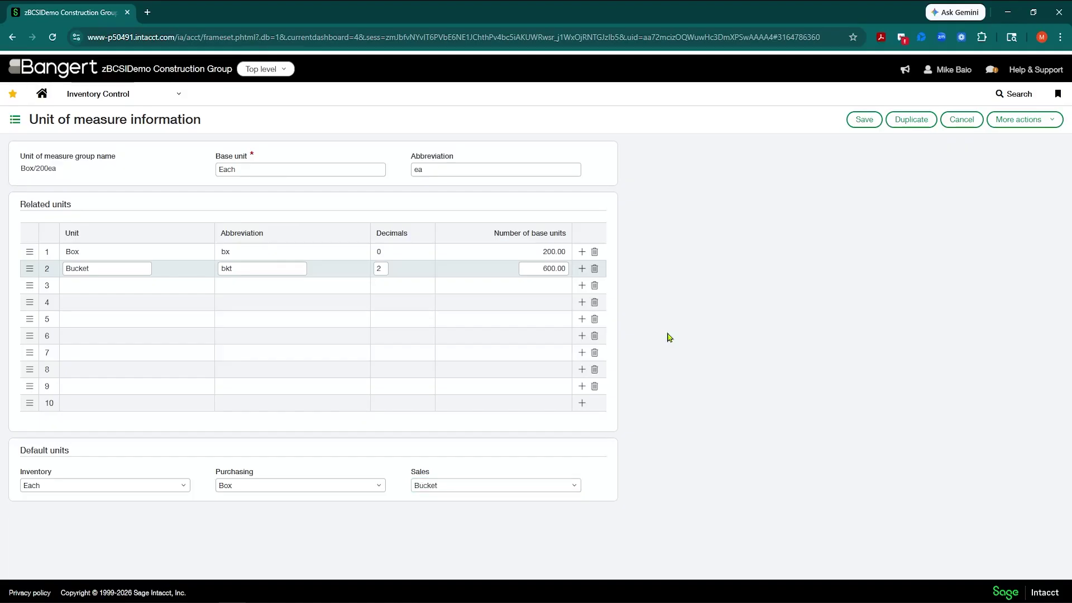
{"action": "left_click", "coordinate": [962, 120]}
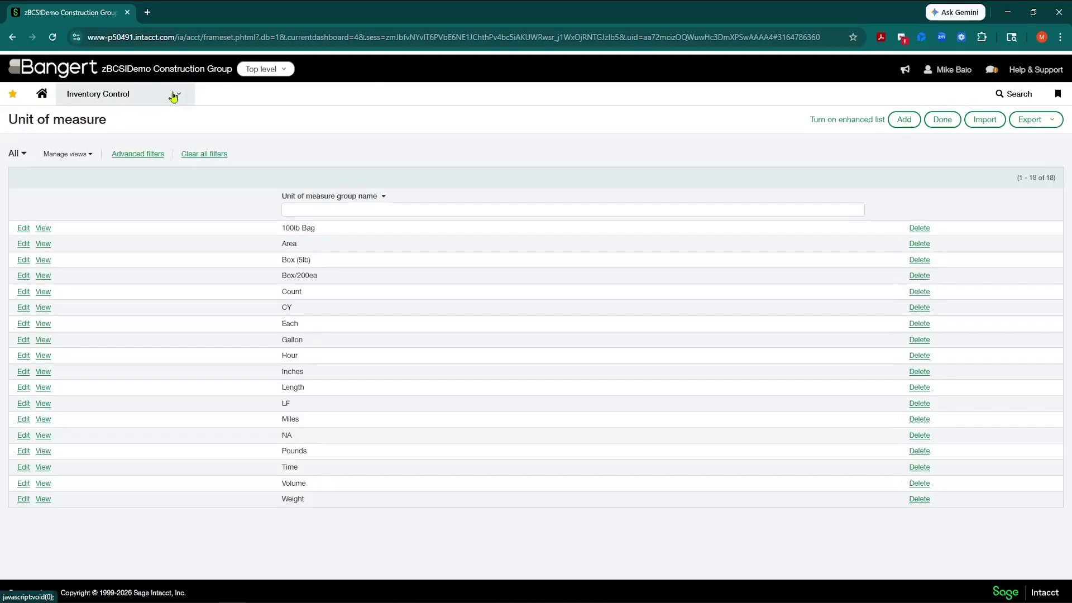
- Find the Nails - 2inch inventory item by filtering item IDs for "nail", review its general details and save the record
{"action": "left_click", "coordinate": [170, 98]}
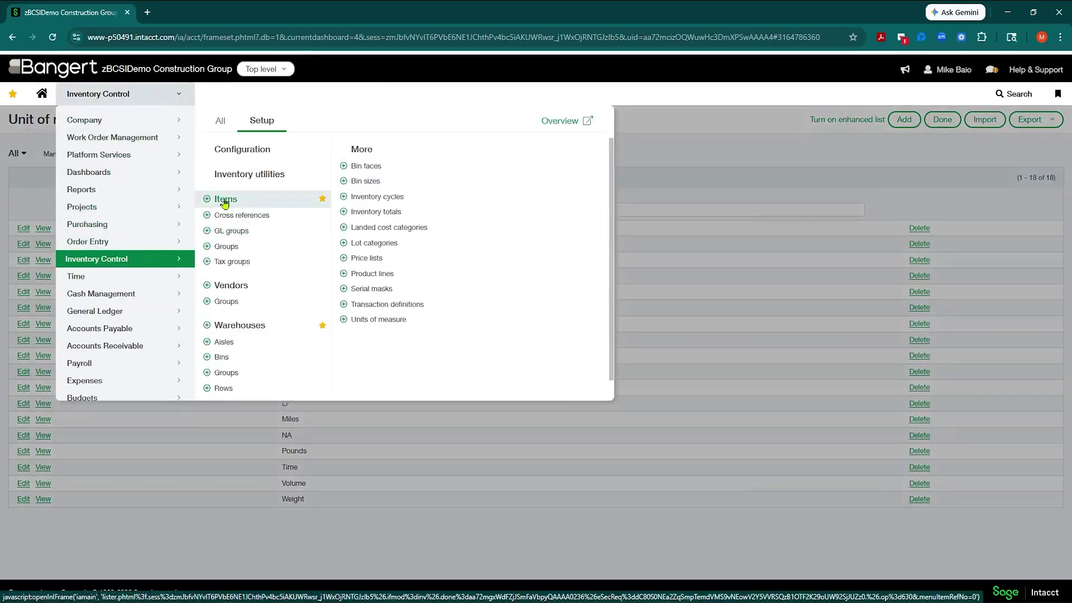
{"action": "left_click", "coordinate": [225, 200]}
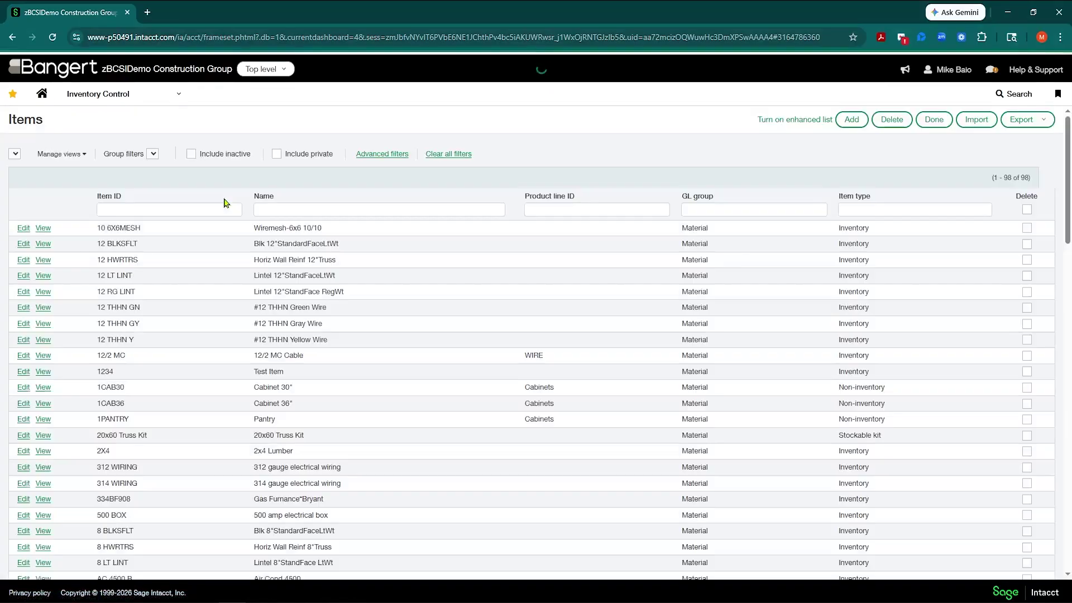
{"action": "left_click", "coordinate": [182, 208]}
{"action": "type", "text": "nail"}
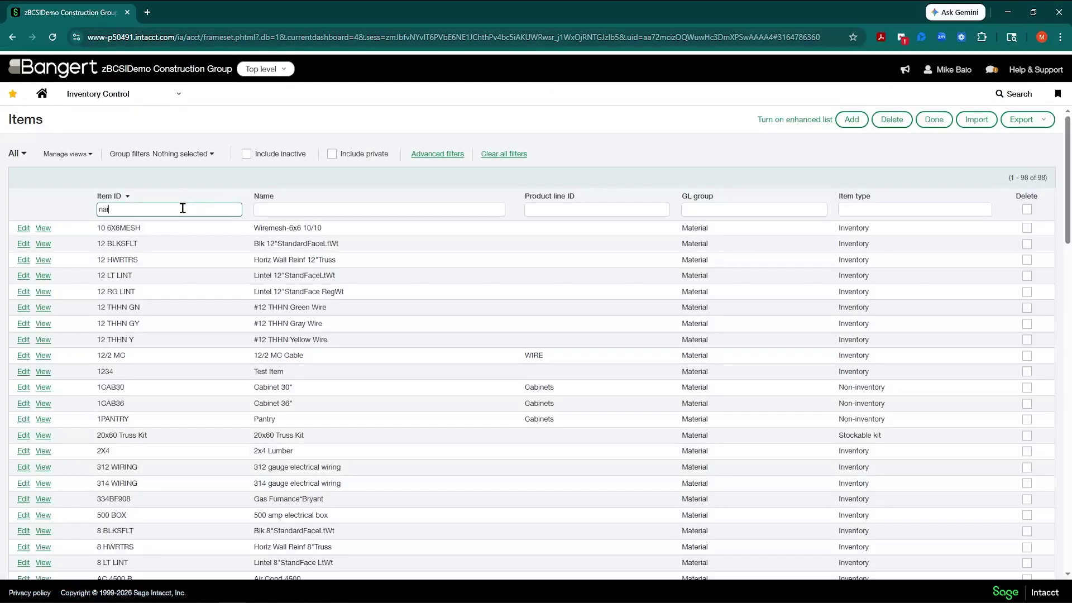
{"action": "key", "text": "Return"}
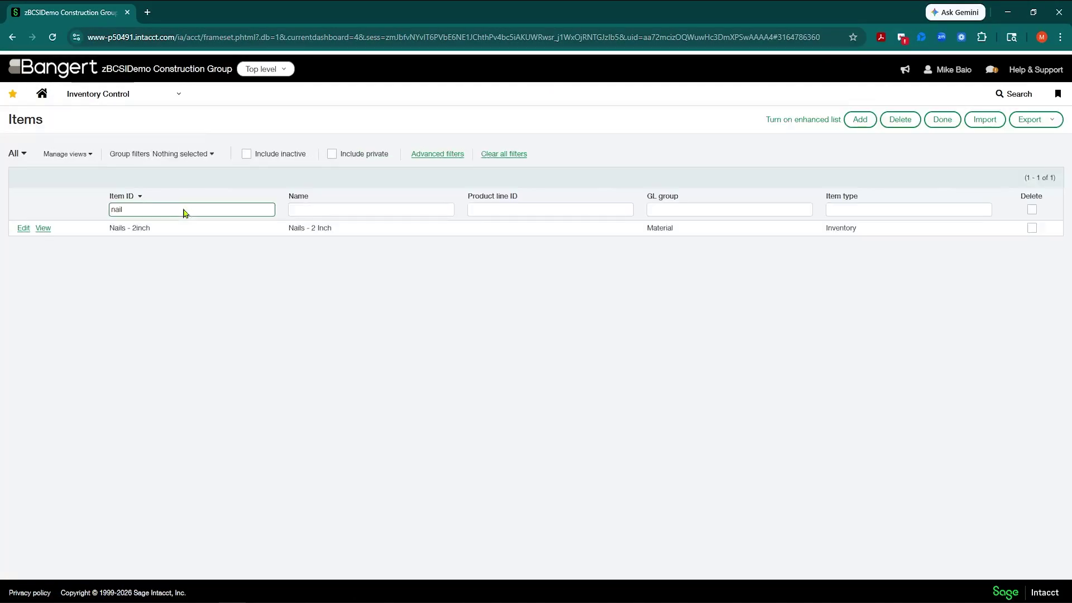
{"action": "left_click", "coordinate": [20, 231]}
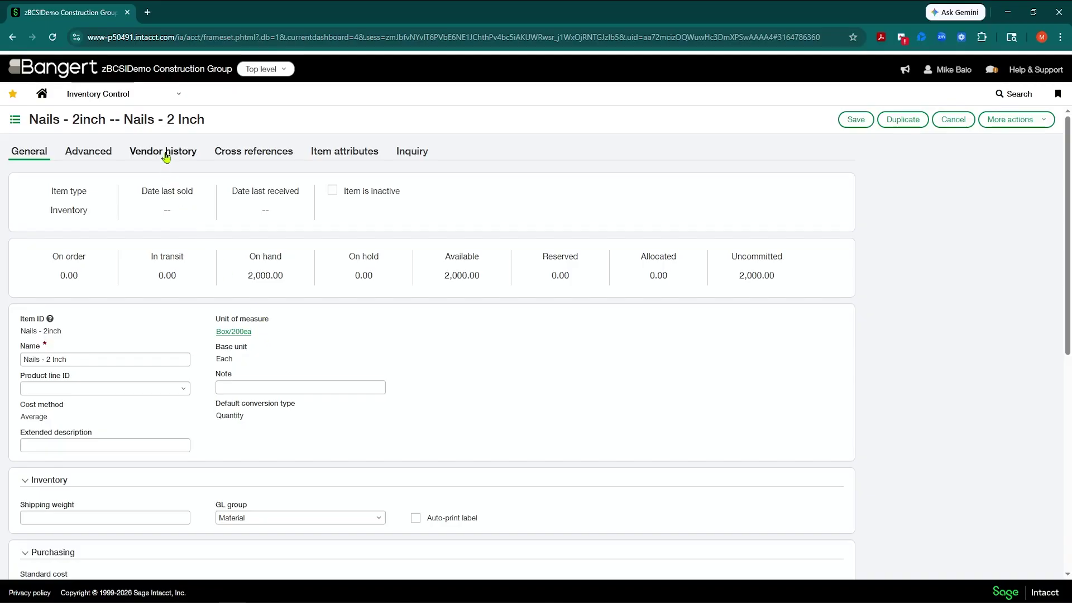
{"action": "left_click", "coordinate": [852, 122]}
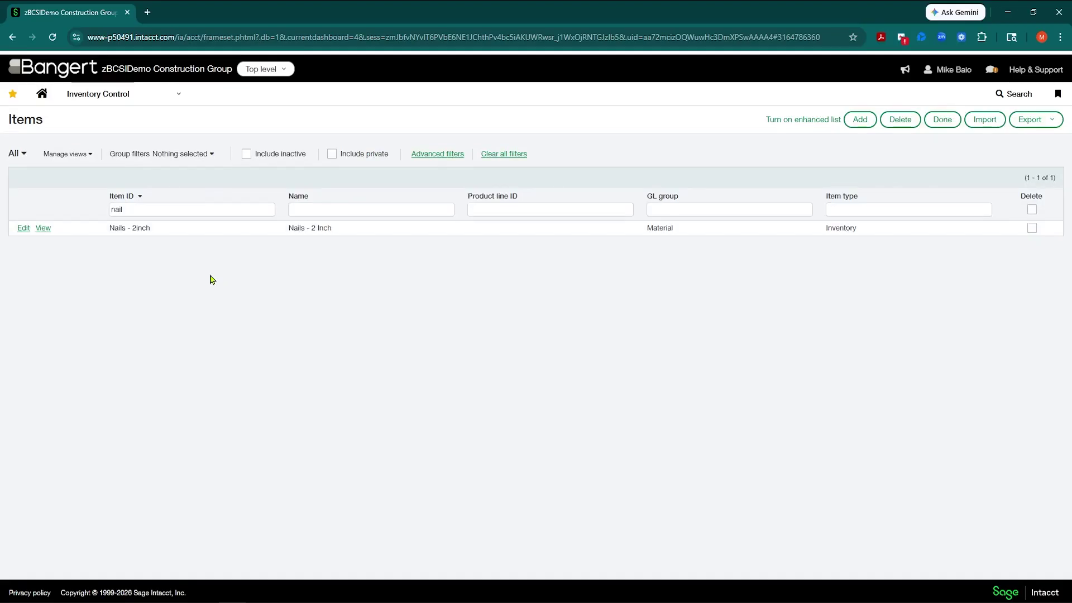
- Create a new Purchase Orders for Stock transaction in Purchasing with Buffalo Building Company as the vendor
{"action": "left_click", "coordinate": [151, 97]}
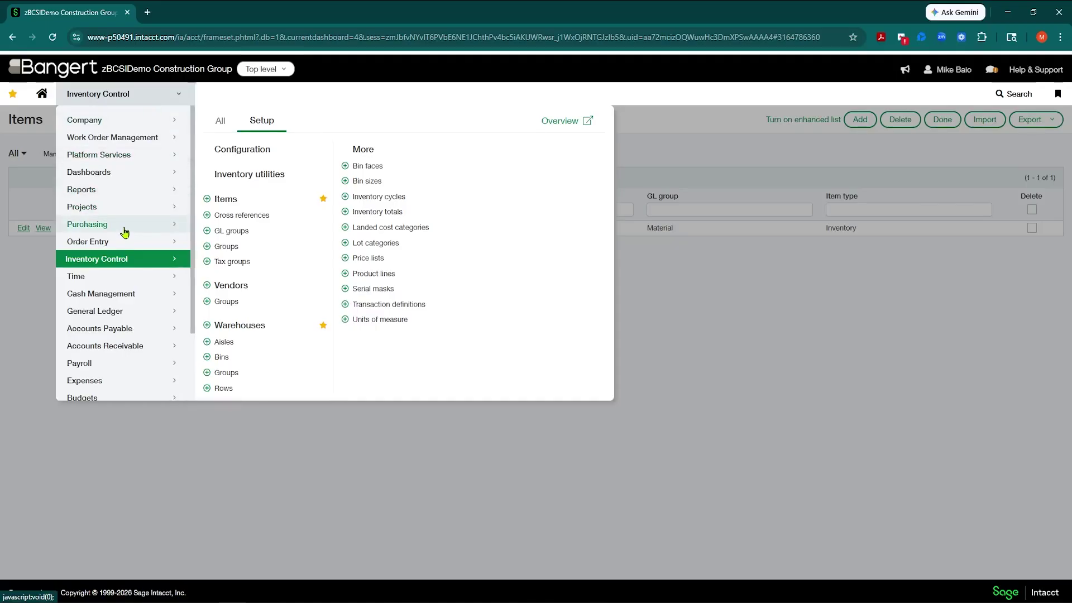
{"action": "mouse_move", "coordinate": [124, 226]}
{"action": "mouse_move", "coordinate": [229, 262]}
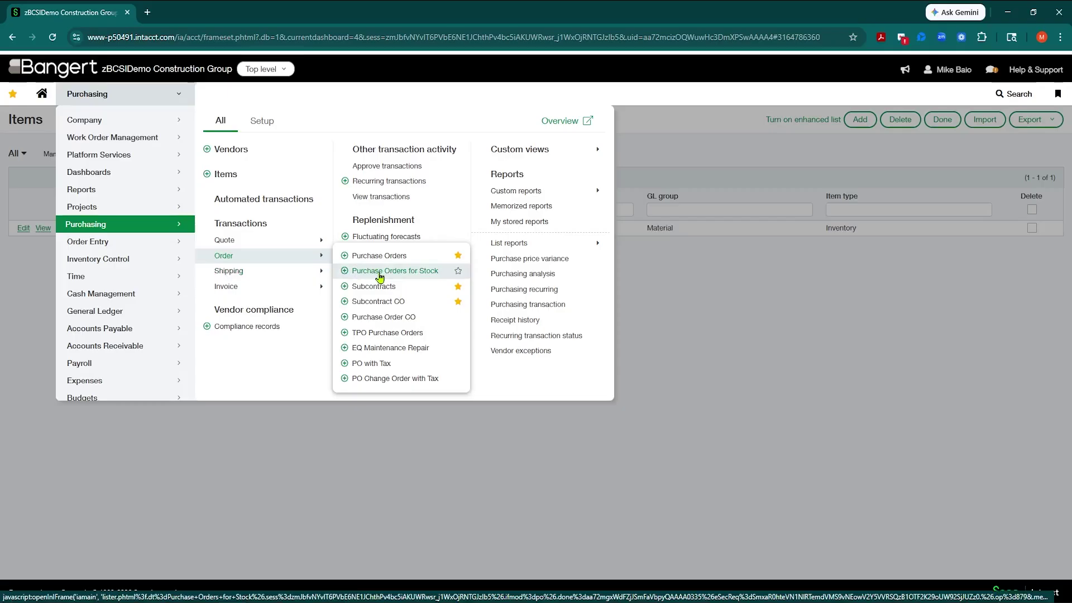
{"action": "left_click", "coordinate": [345, 276]}
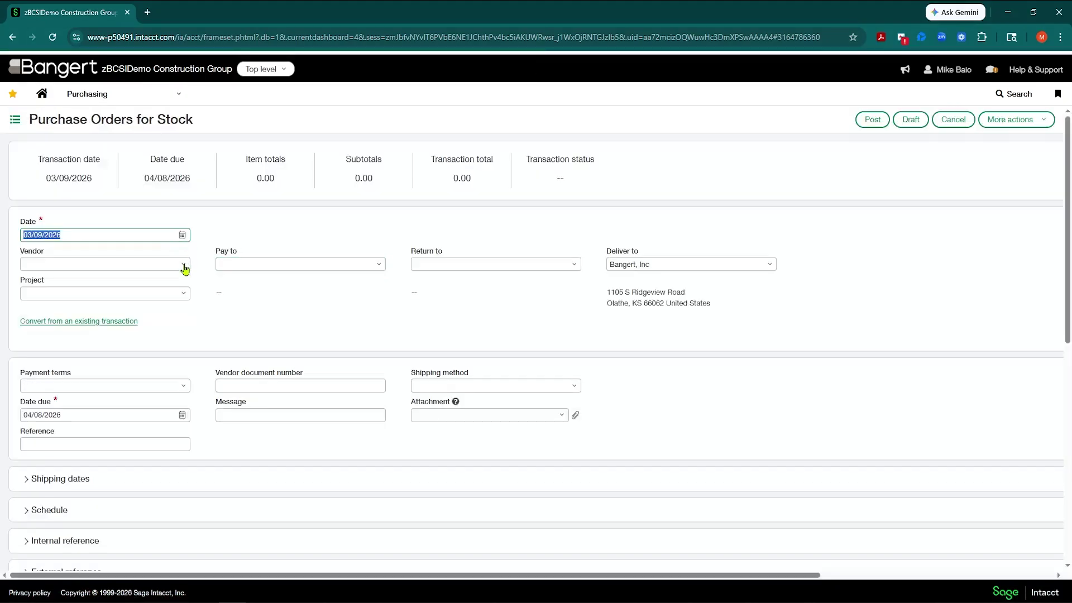
{"action": "left_click", "coordinate": [183, 265]}
{"action": "left_click", "coordinate": [123, 317]}
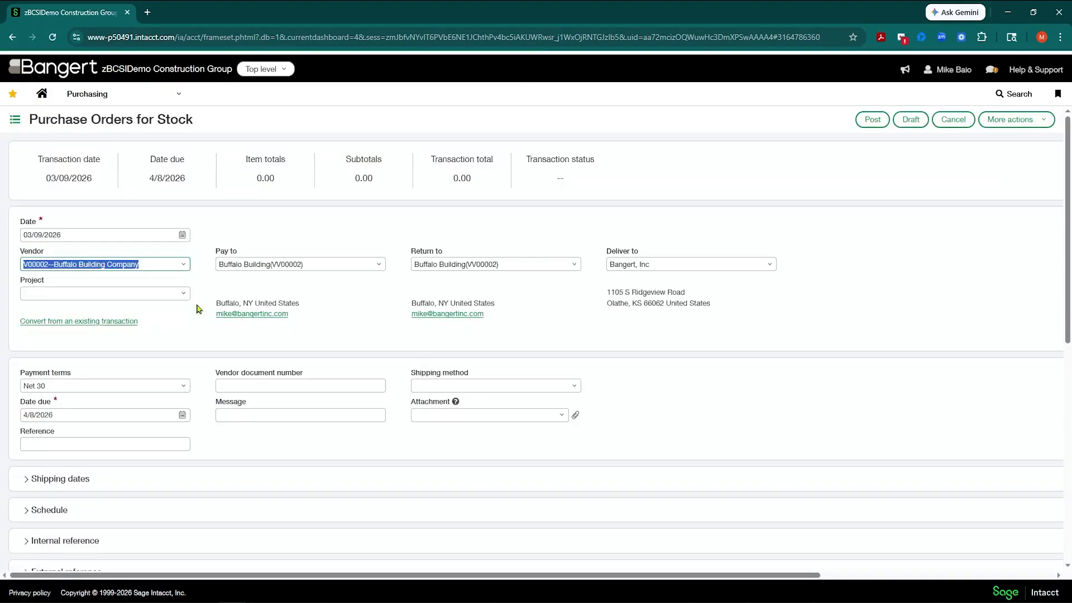
- Add the Nails - 2inch item to the first entry line of the stock purchase order
{"action": "scroll", "coordinate": [147, 409], "scroll_direction": "down", "scroll_amount": 4}
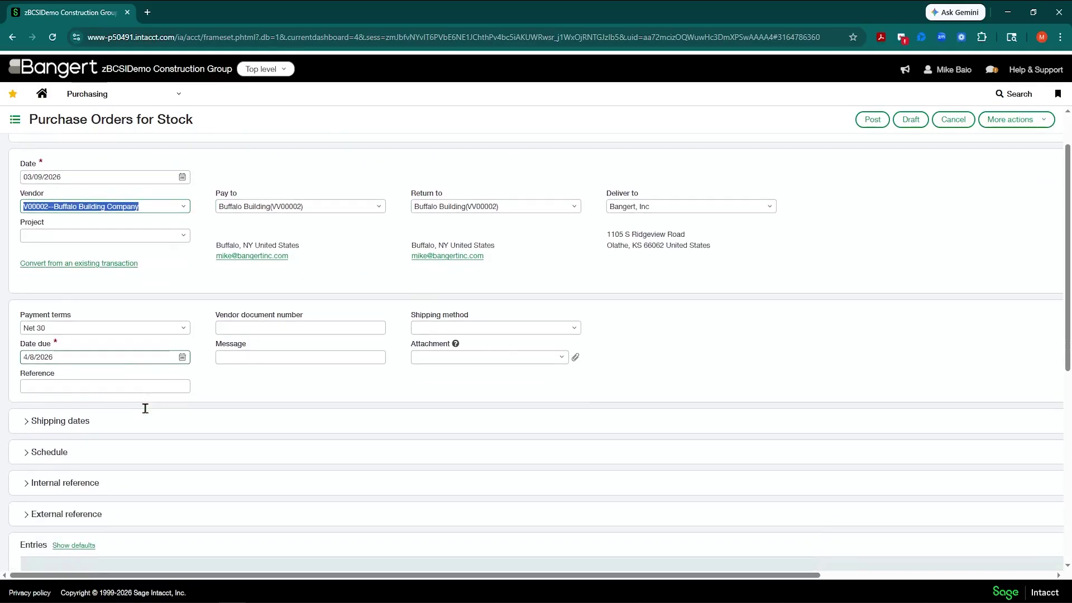
{"action": "left_click", "coordinate": [103, 435]}
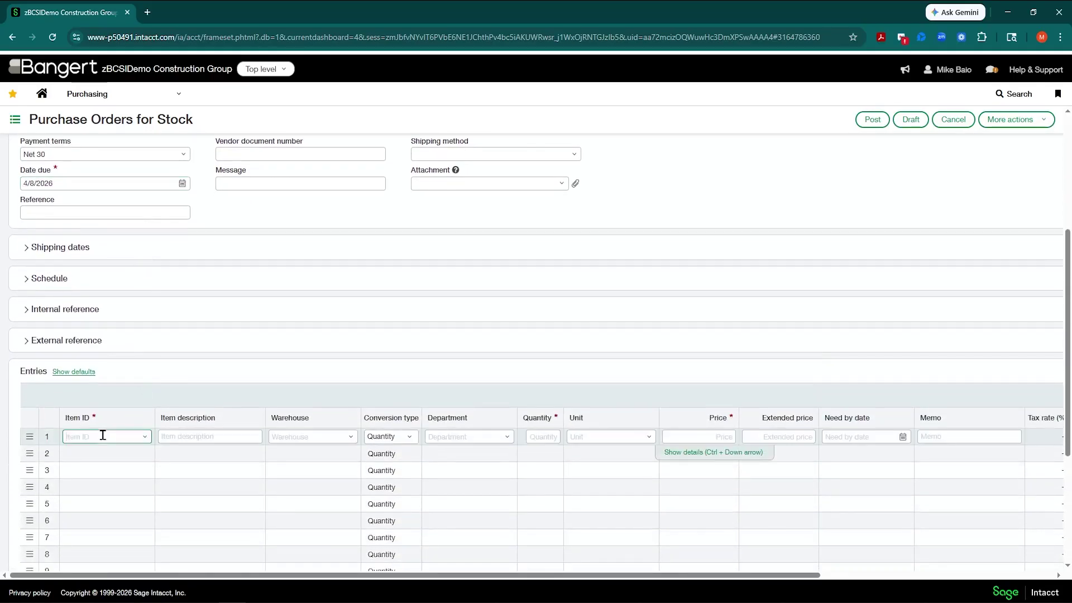
{"action": "type", "text": "nail"}
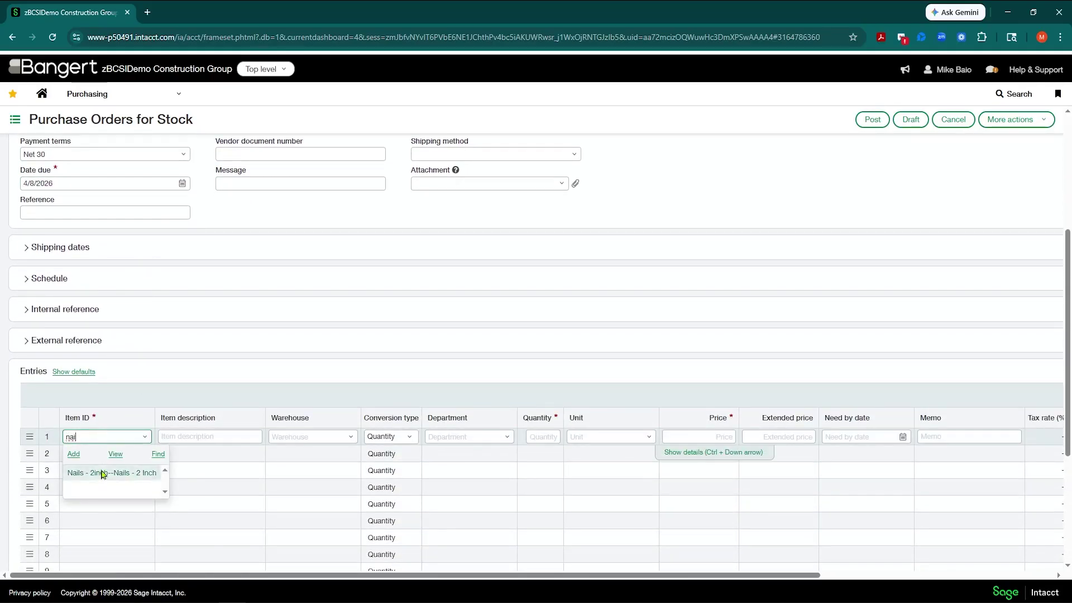
{"action": "left_click", "coordinate": [102, 474]}
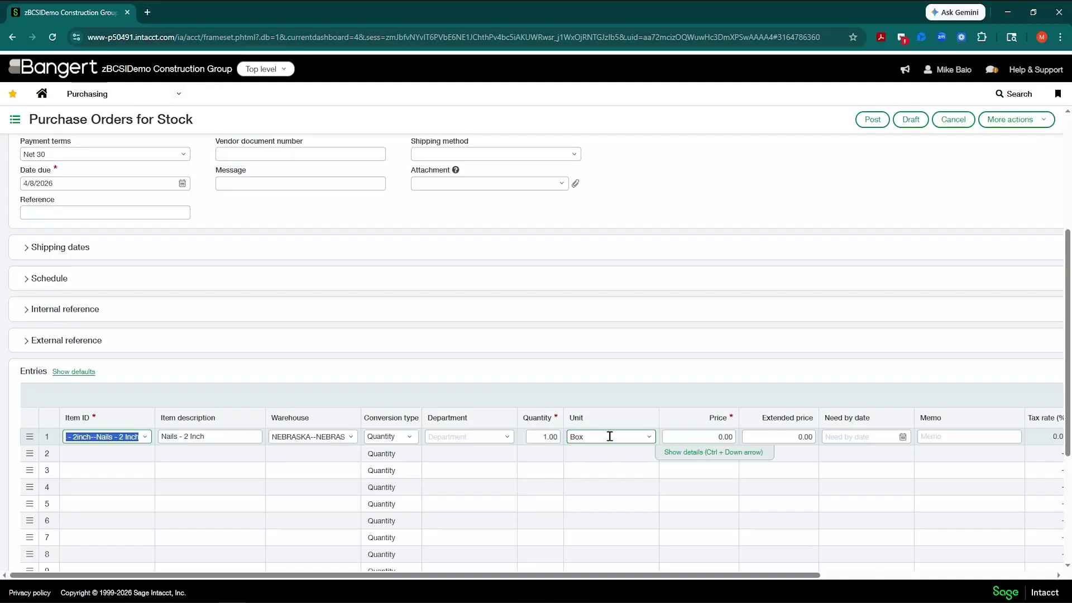
- Set the nails line's quantity to 400 and its unit to Each
{"action": "left_click", "coordinate": [532, 441]}
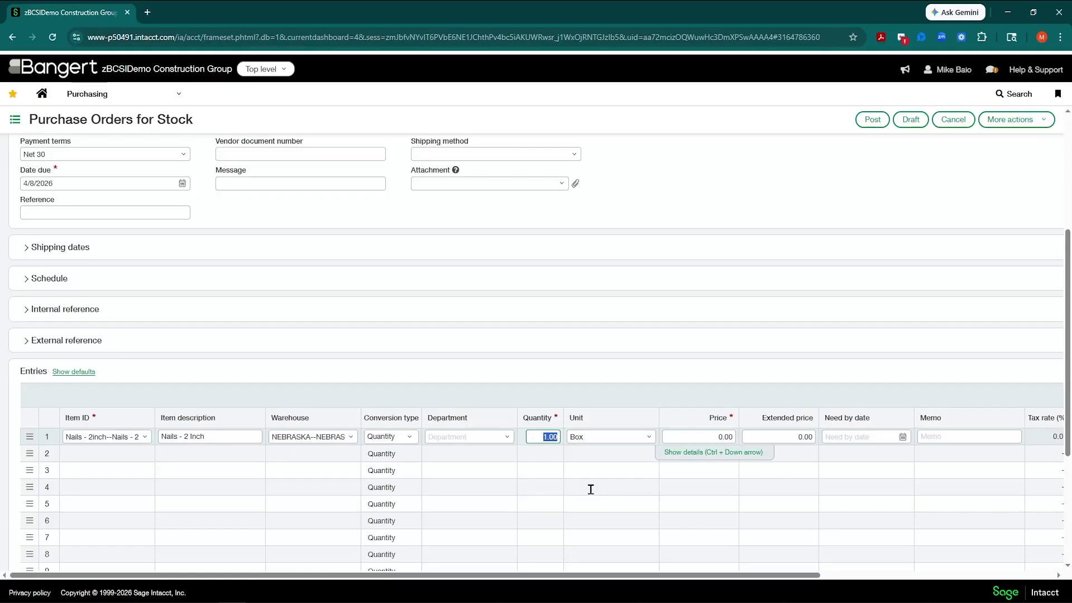
{"action": "type", "text": "400"}
{"action": "key", "text": "Tab"}
{"action": "left_click", "coordinate": [649, 438]}
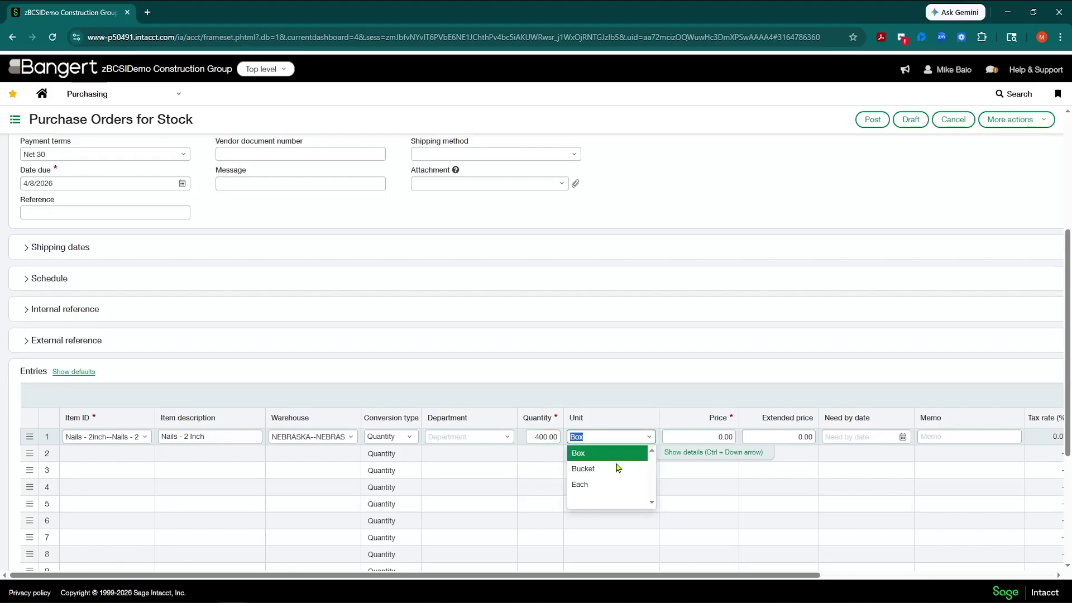
{"action": "left_click", "coordinate": [592, 486]}
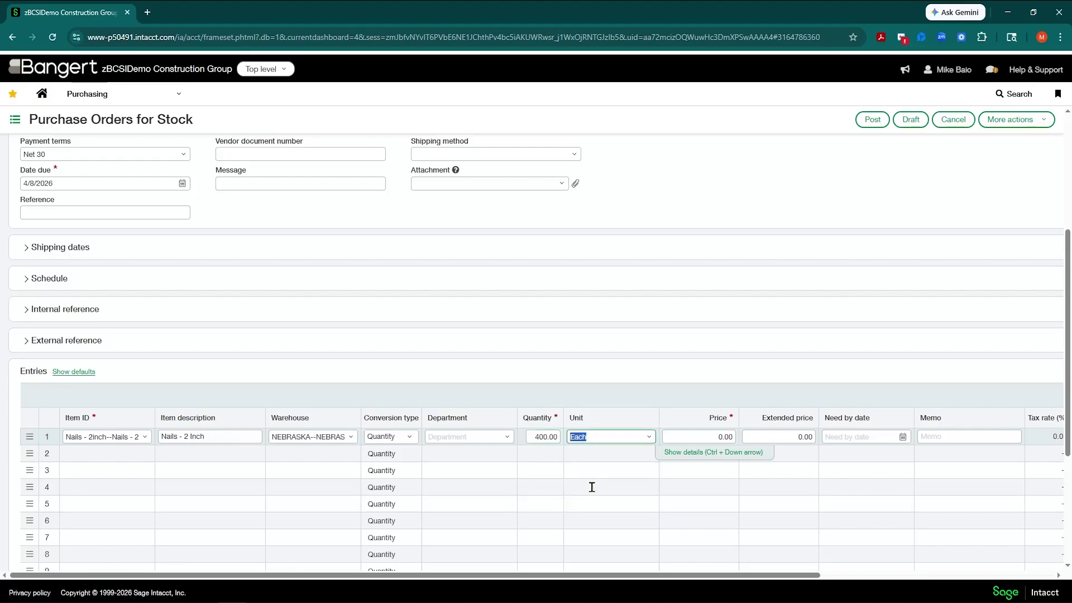
- Set the nails line's unit to Box and its quantity to 2
{"action": "left_click", "coordinate": [650, 438]}
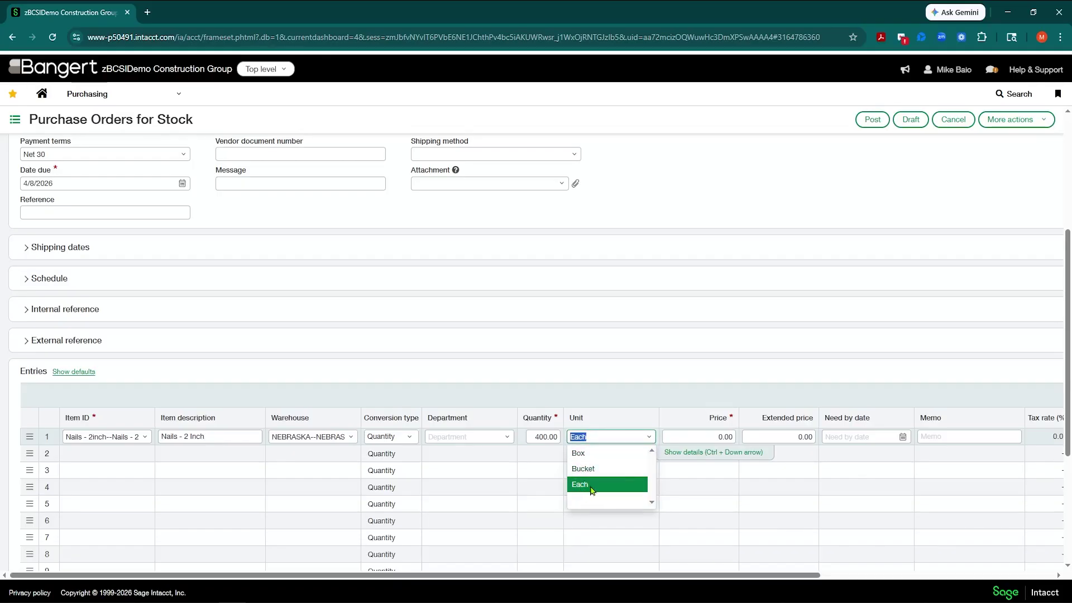
{"action": "left_click", "coordinate": [590, 457]}
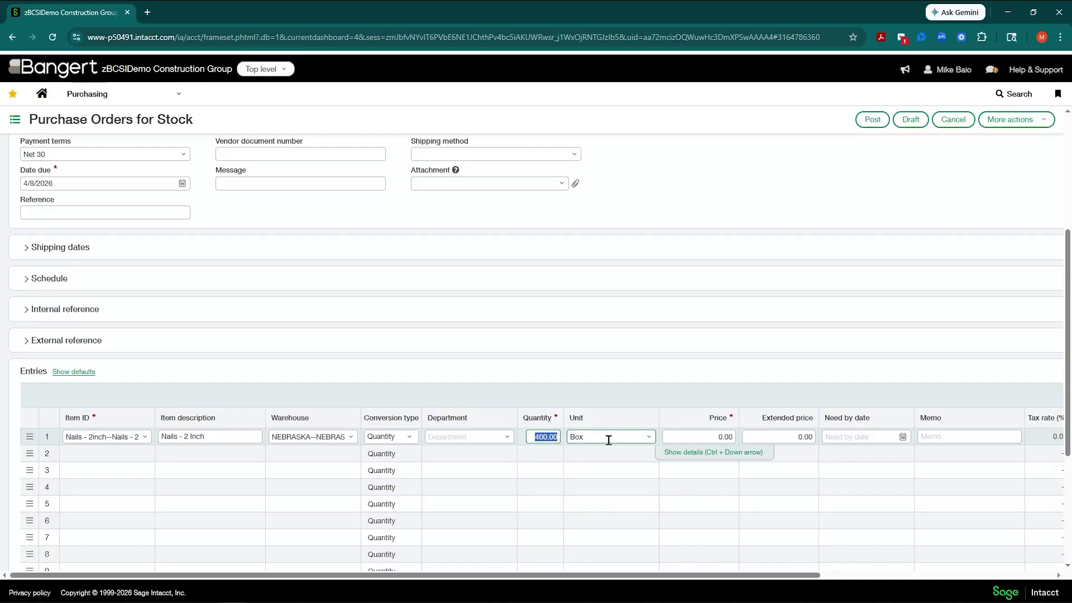
{"action": "type", "text": "2"}
{"action": "key", "text": "Tab"}
{"action": "key", "text": "Tab"}
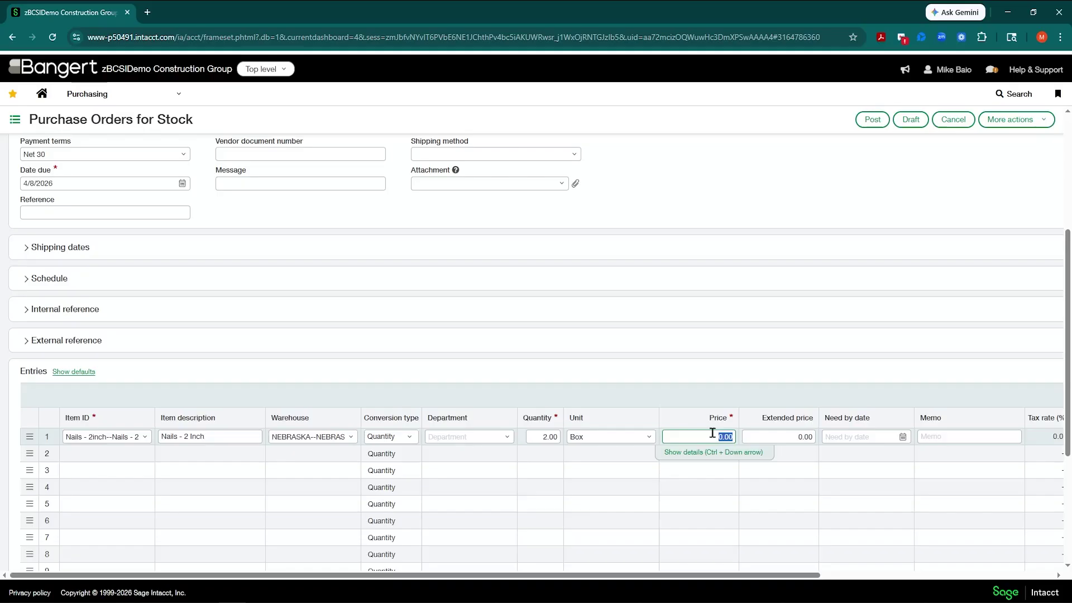
- Enter a price of 25 for the nails line and post the purchase order
{"action": "type", "text": "25"}
{"action": "key", "text": "Tab"}
{"action": "key", "text": "Tab"}
{"action": "left_click", "coordinate": [866, 122]}
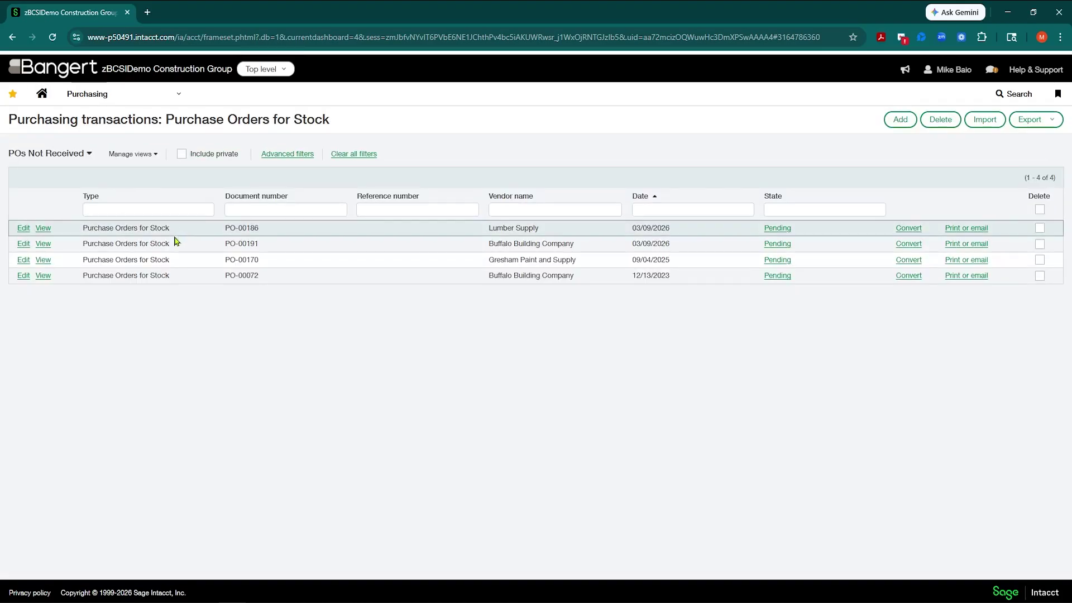
- Find the Nails - 2inch item in Inventory Control by filtering item IDs for "nail" and view its record
{"action": "left_click", "coordinate": [167, 95]}
{"action": "mouse_move", "coordinate": [134, 267]}
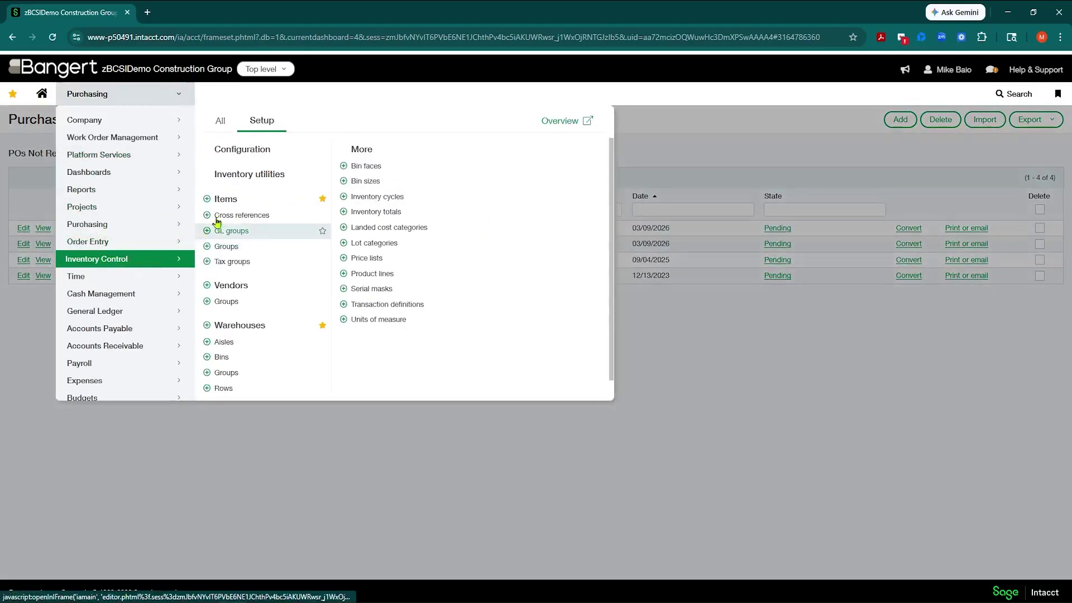
{"action": "left_click", "coordinate": [224, 200]}
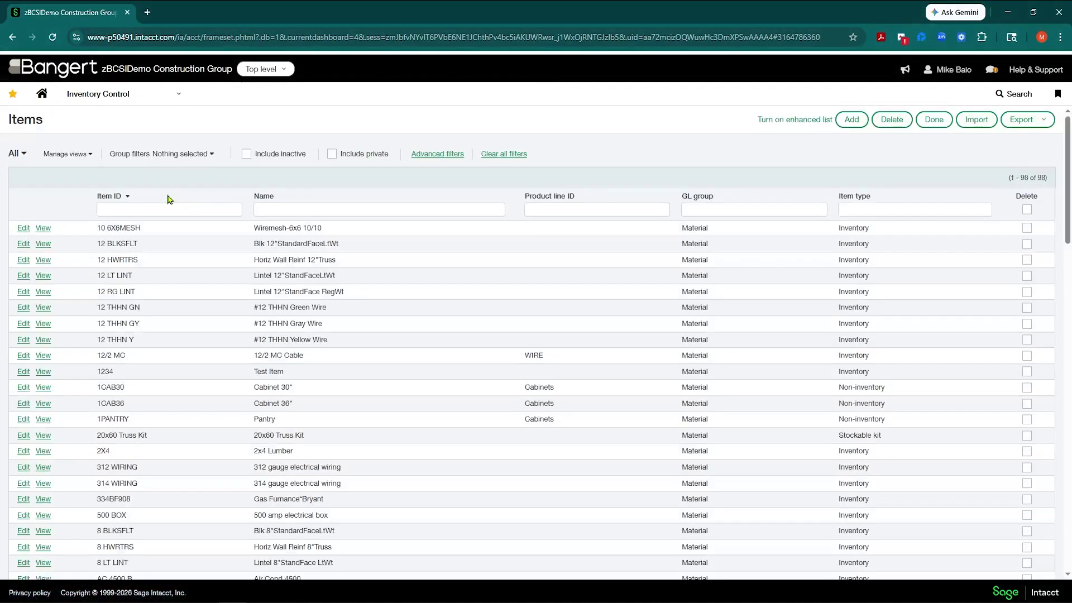
{"action": "left_click", "coordinate": [153, 208]}
{"action": "type", "text": "nail"}
{"action": "key", "text": "Return"}
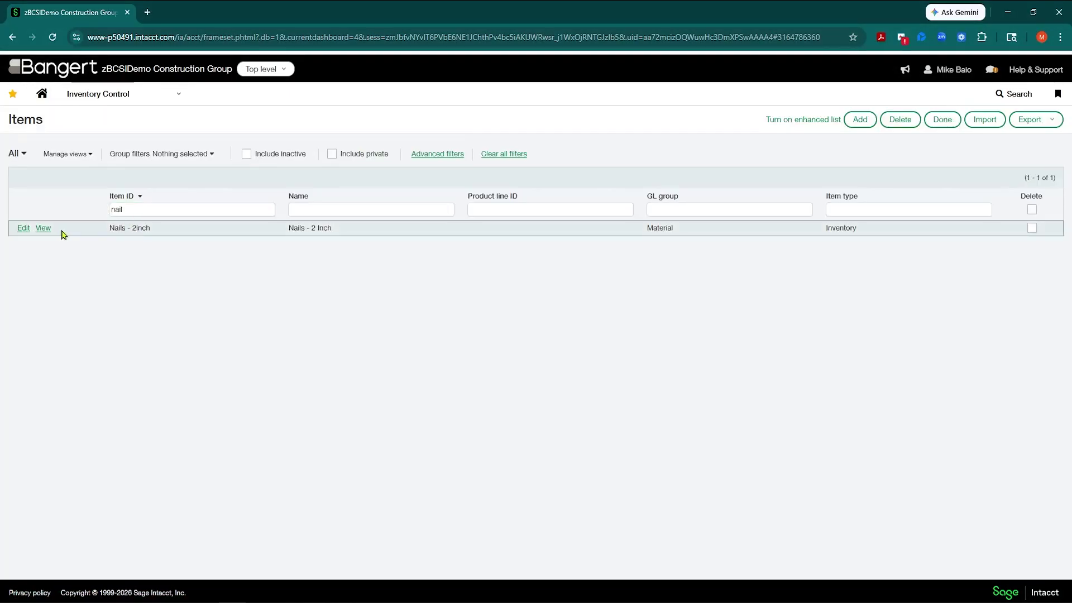
{"action": "left_click", "coordinate": [39, 230]}
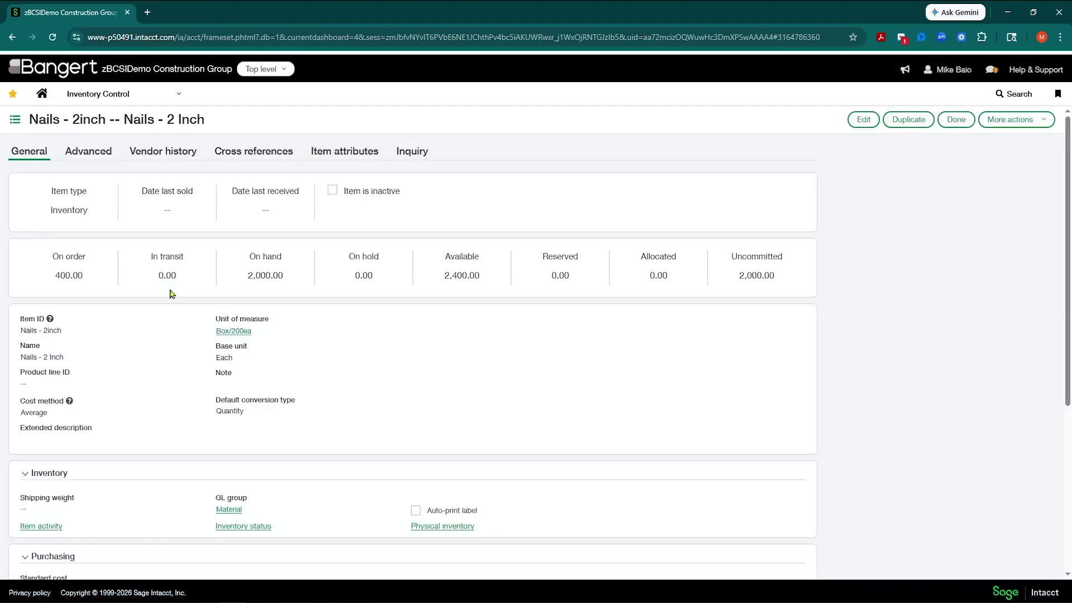
- Examine the item's on-hand and on-order quantities against its unit of measure
{"action": "left_click_drag", "start_coordinate": [248, 276], "coordinate": [302, 274]}
{"action": "left_click_drag", "start_coordinate": [55, 276], "coordinate": [91, 282]}
{"action": "scroll", "coordinate": [93, 284], "scroll_direction": "down", "scroll_amount": 1}
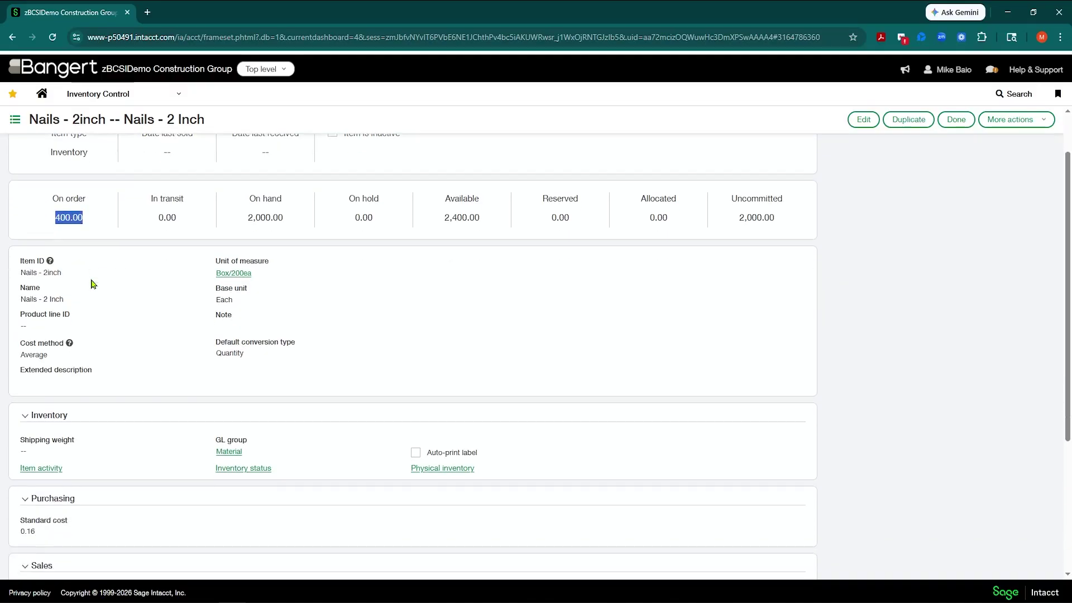
{"action": "scroll", "coordinate": [88, 244], "scroll_direction": "up", "scroll_amount": 1}
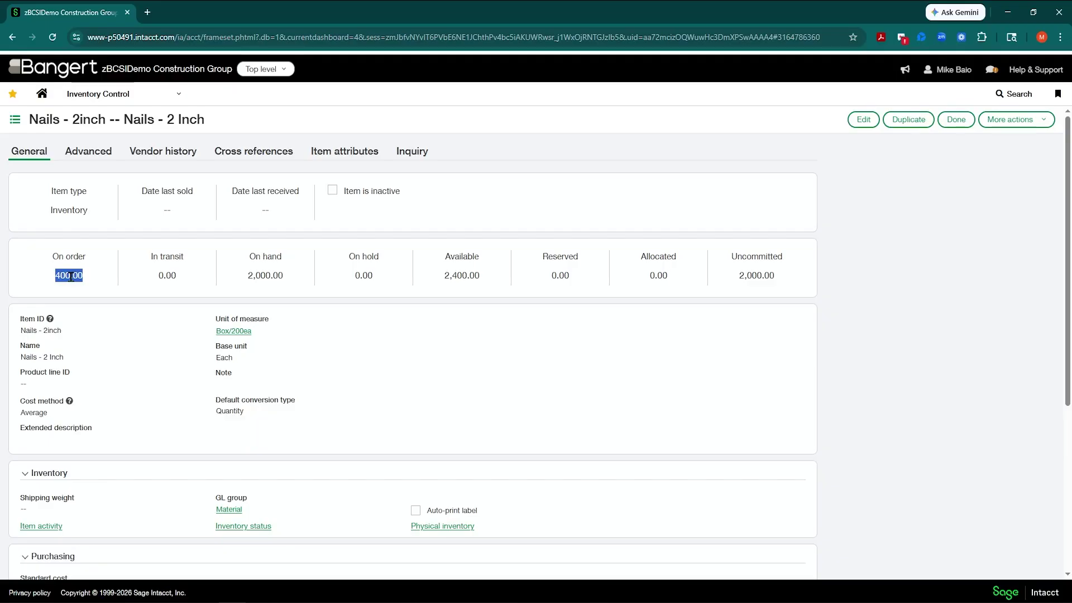
- Convert Buffalo Building Company's 03/09/2026 stock purchase order in Purchasing to a PO Receiver and post the receipt
{"action": "left_click", "coordinate": [177, 95]}
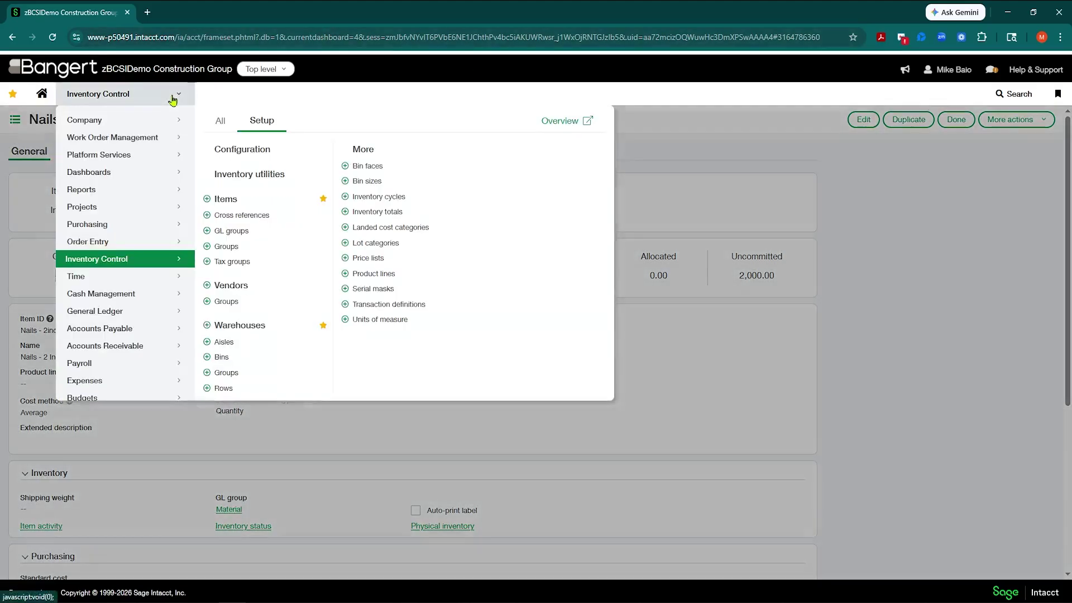
{"action": "mouse_move", "coordinate": [115, 225]}
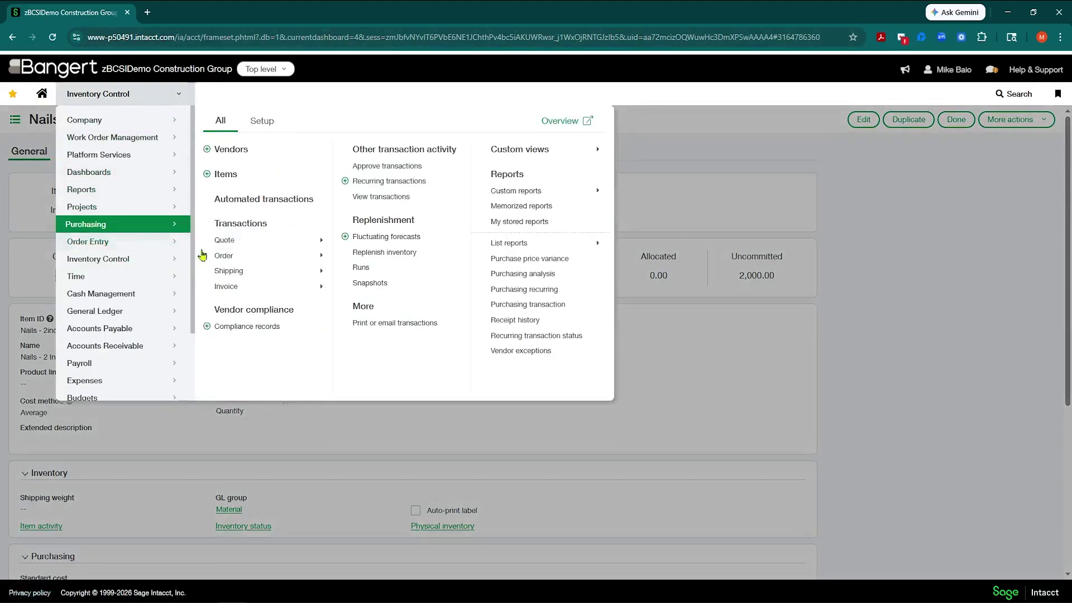
{"action": "left_click", "coordinate": [271, 257]}
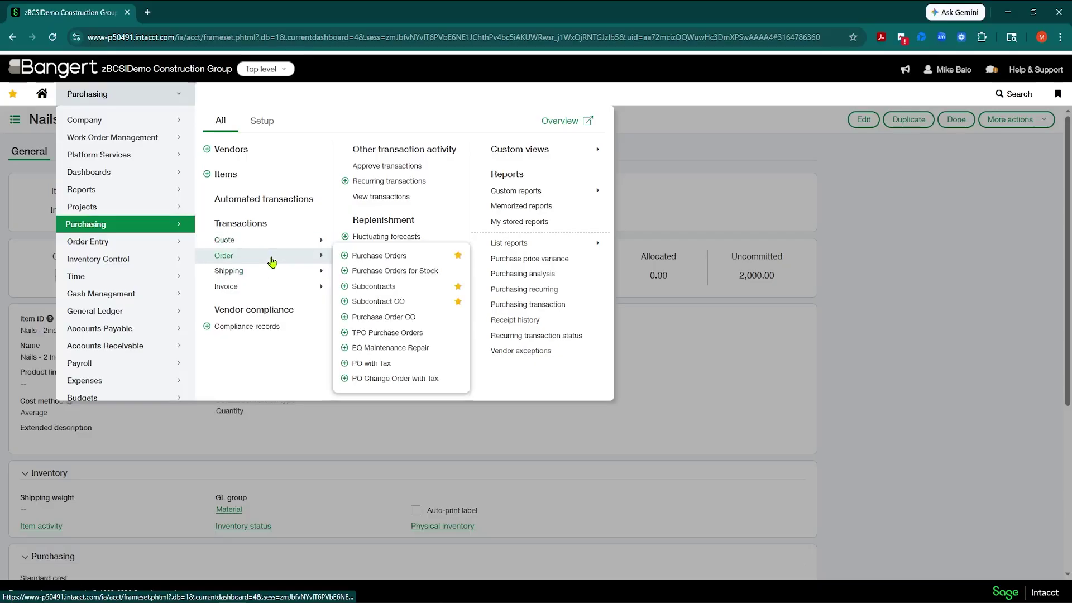
{"action": "left_click", "coordinate": [399, 272]}
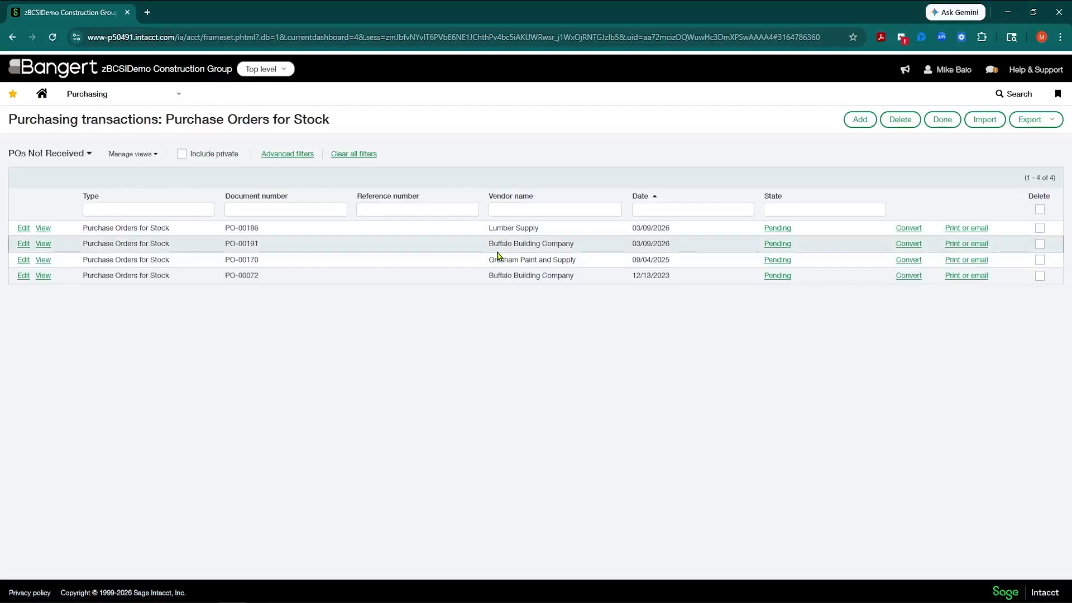
{"action": "left_click", "coordinate": [908, 249]}
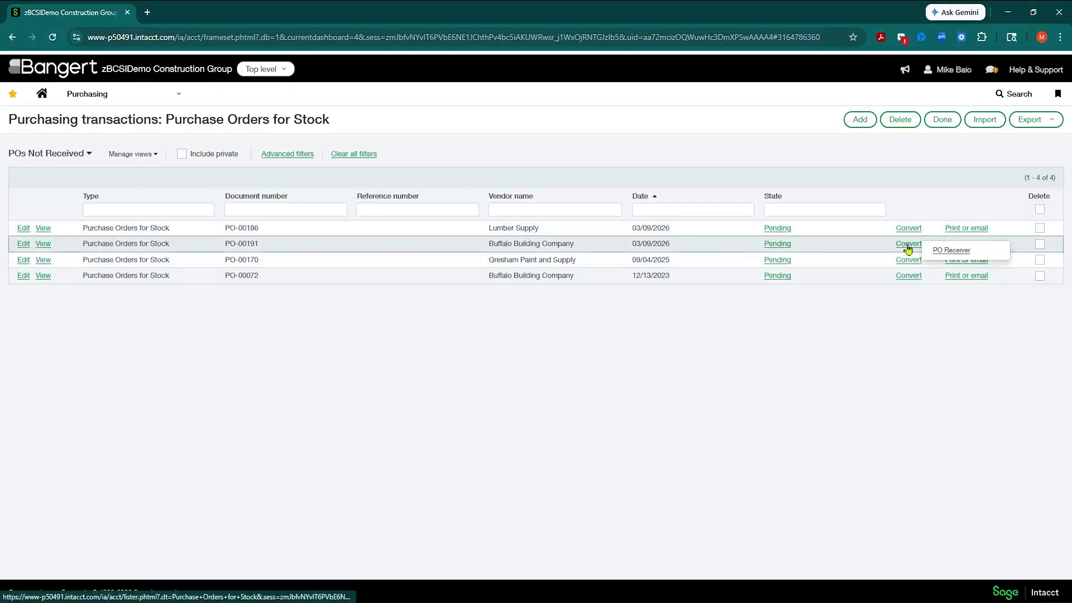
{"action": "left_click", "coordinate": [956, 251]}
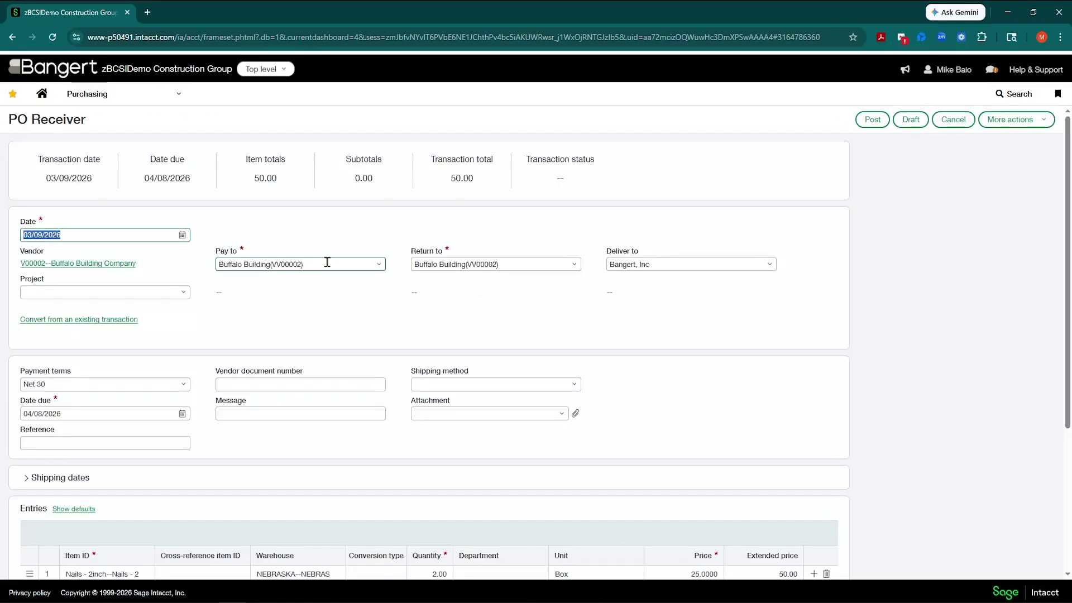
{"action": "scroll", "coordinate": [284, 497], "scroll_direction": "down", "scroll_amount": 3}
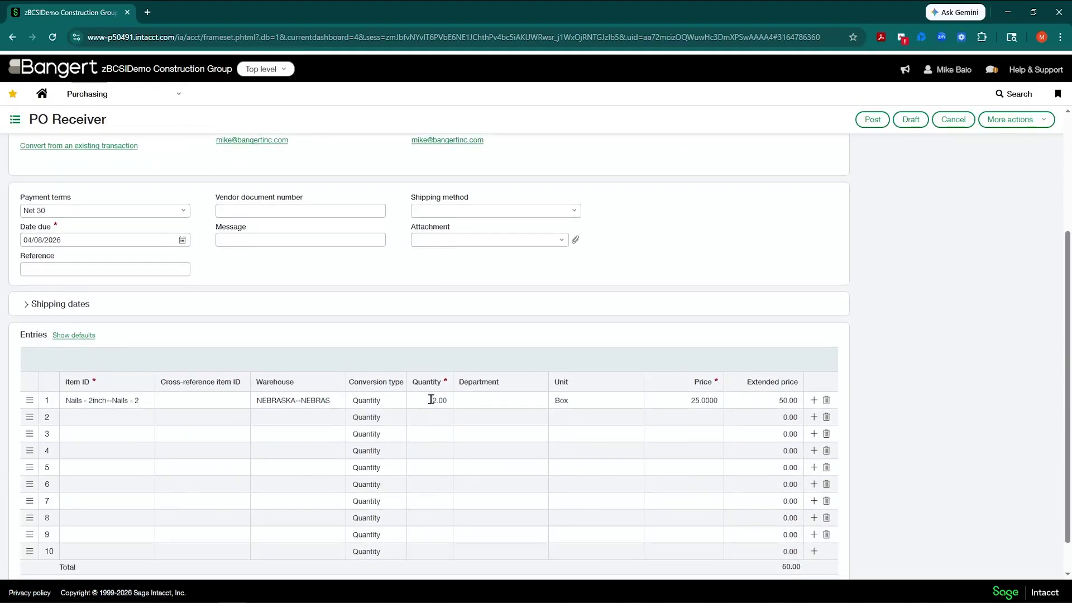
{"action": "left_click", "coordinate": [872, 120]}
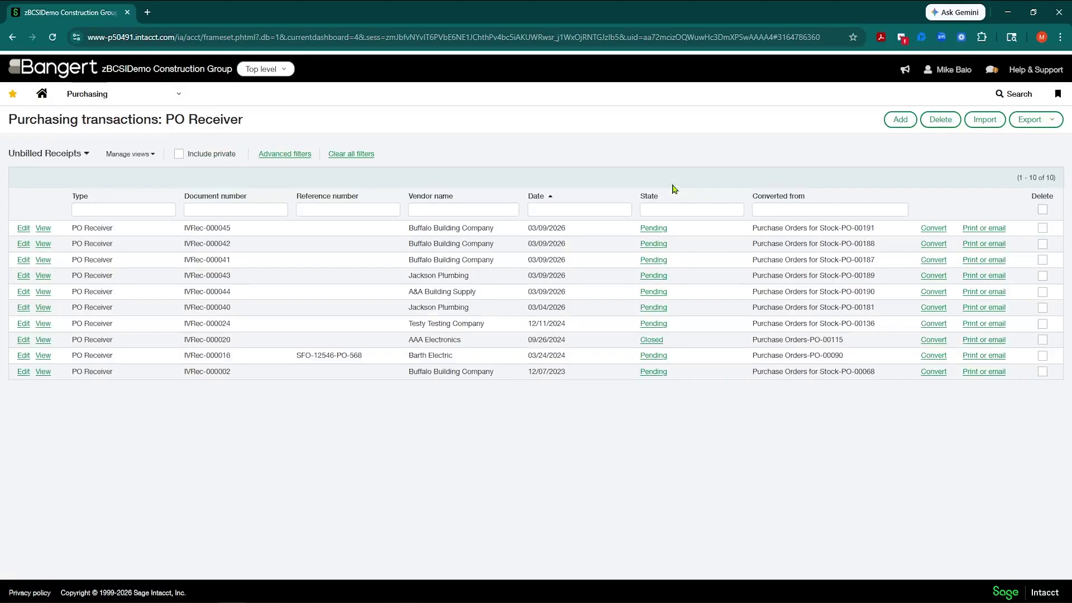
- View the Nails - 2inch inventory item again and check its on-order and on-hand quantities after the receipt
{"action": "left_click", "coordinate": [134, 95]}
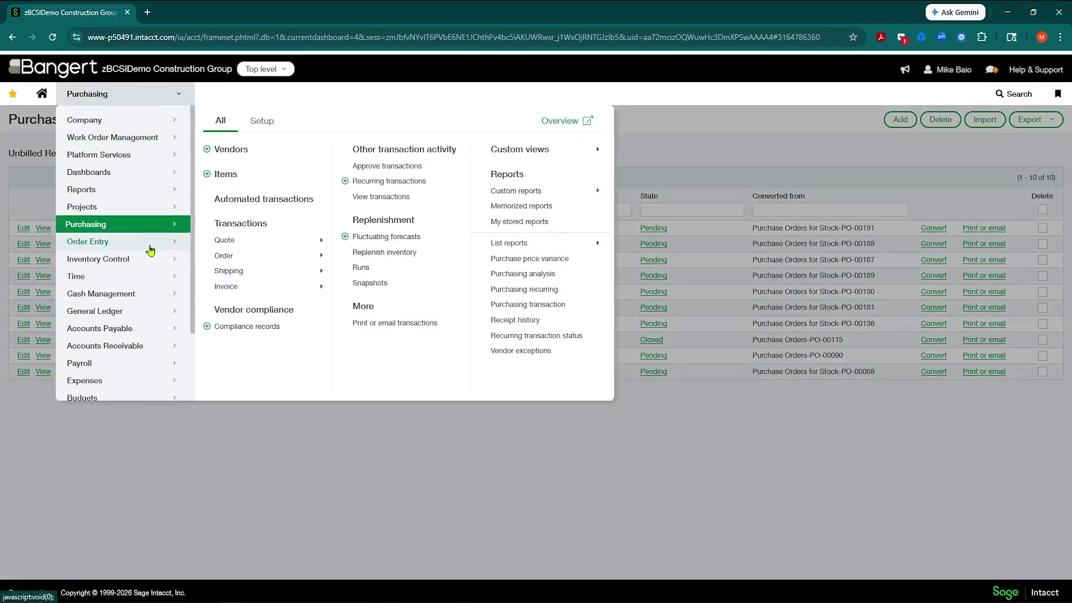
{"action": "mouse_move", "coordinate": [142, 258]}
{"action": "left_click", "coordinate": [233, 202]}
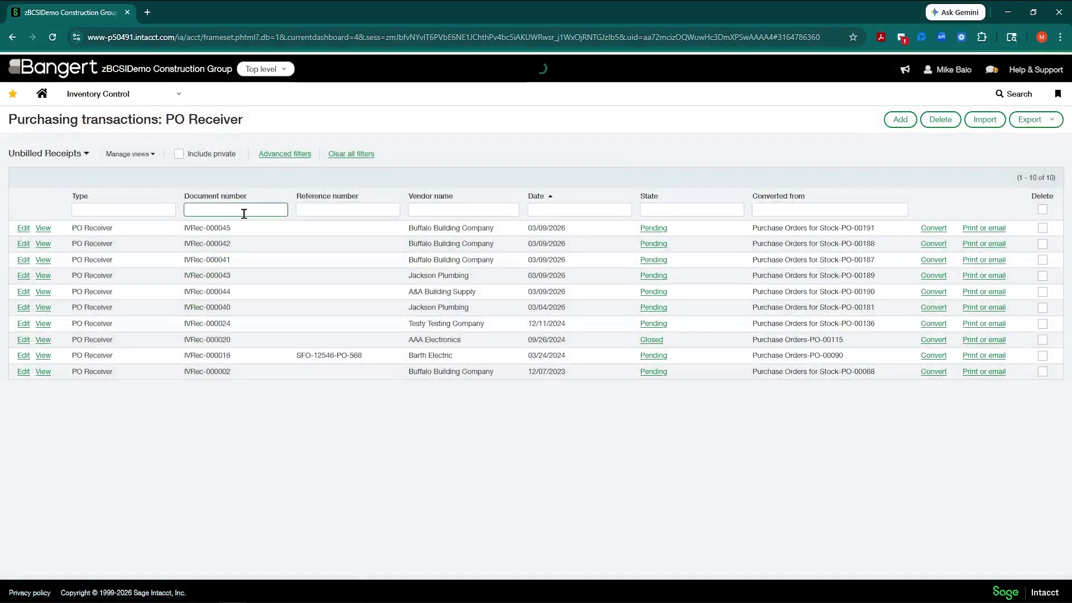
{"action": "left_click", "coordinate": [161, 205]}
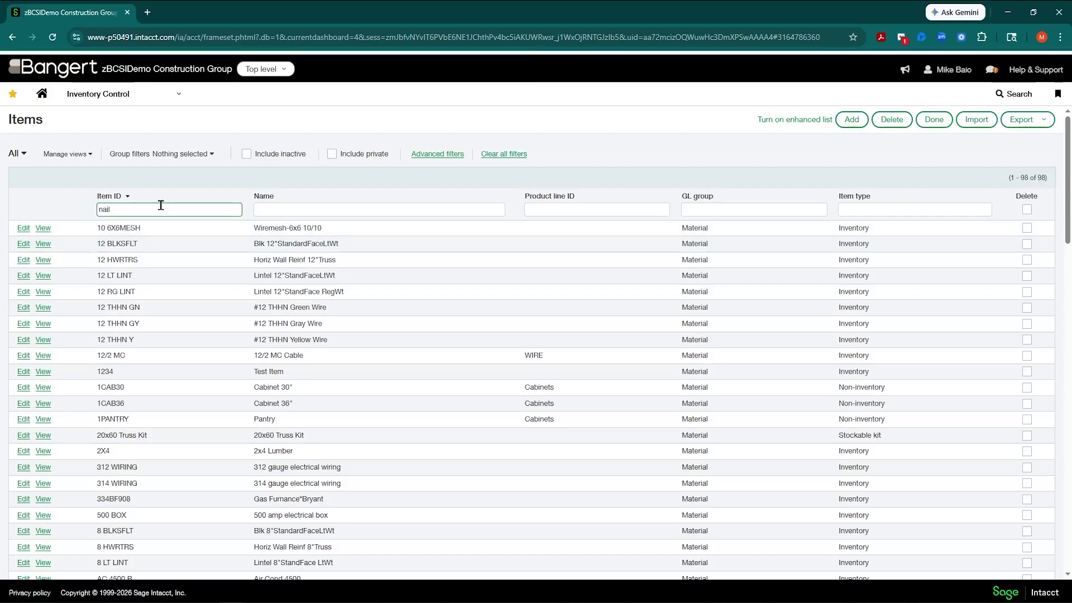
{"action": "key", "text": "Return"}
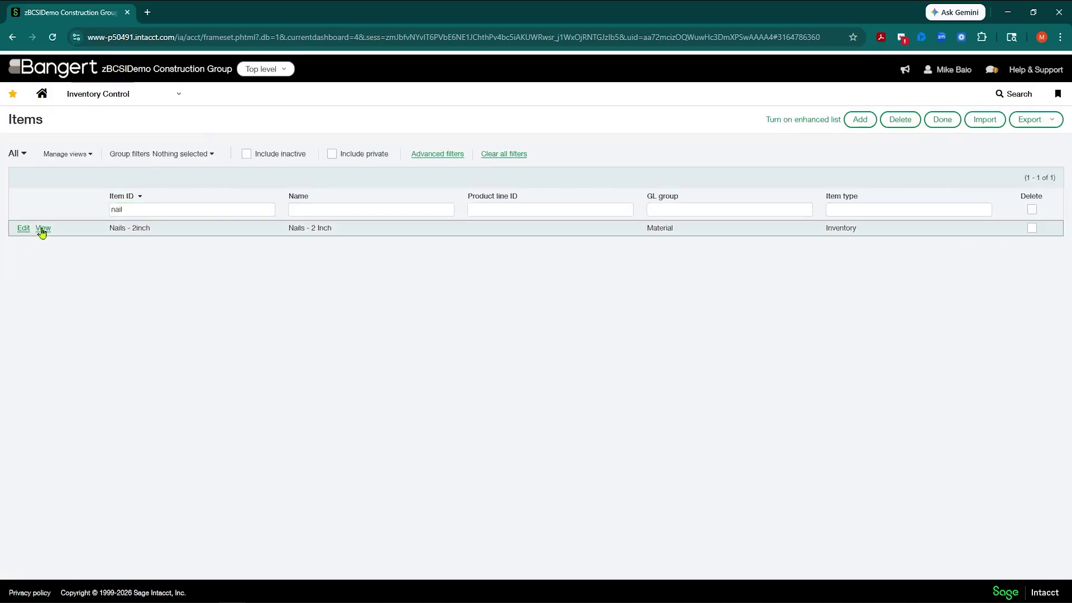
{"action": "left_click", "coordinate": [41, 230]}
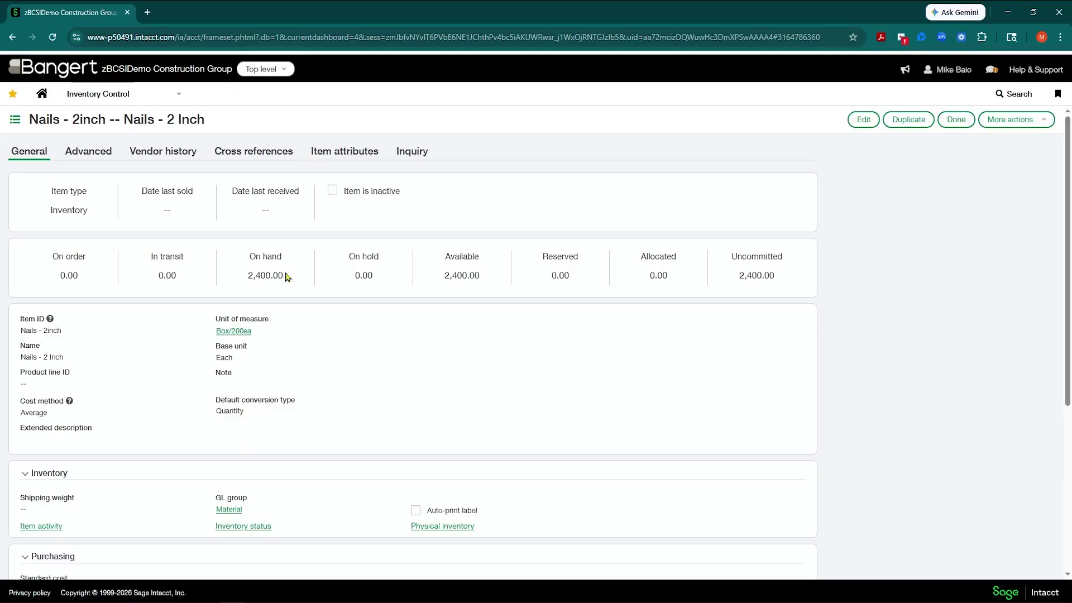
- Create a new Quick Bill Invoice in Order Entry for the customer Wegmans Group
{"action": "left_click", "coordinate": [163, 96]}
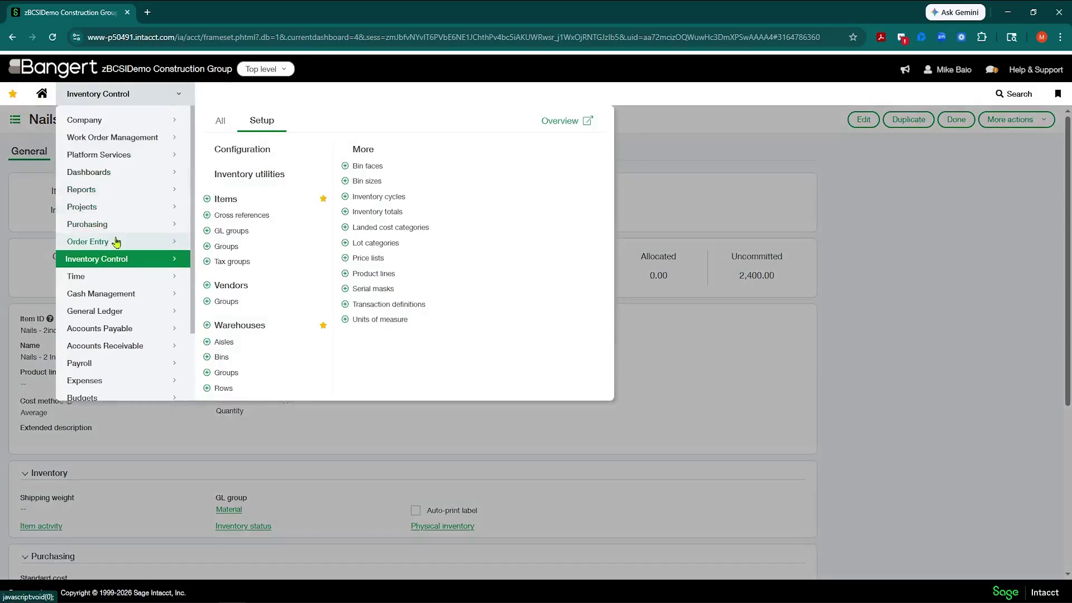
{"action": "mouse_move", "coordinate": [116, 245]}
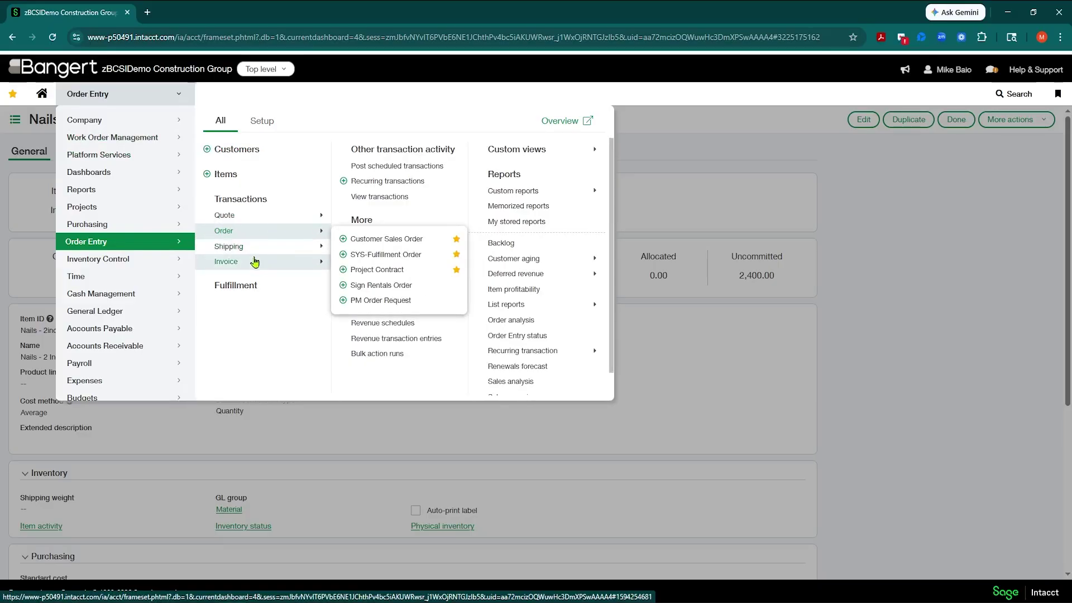
{"action": "mouse_move", "coordinate": [255, 262]}
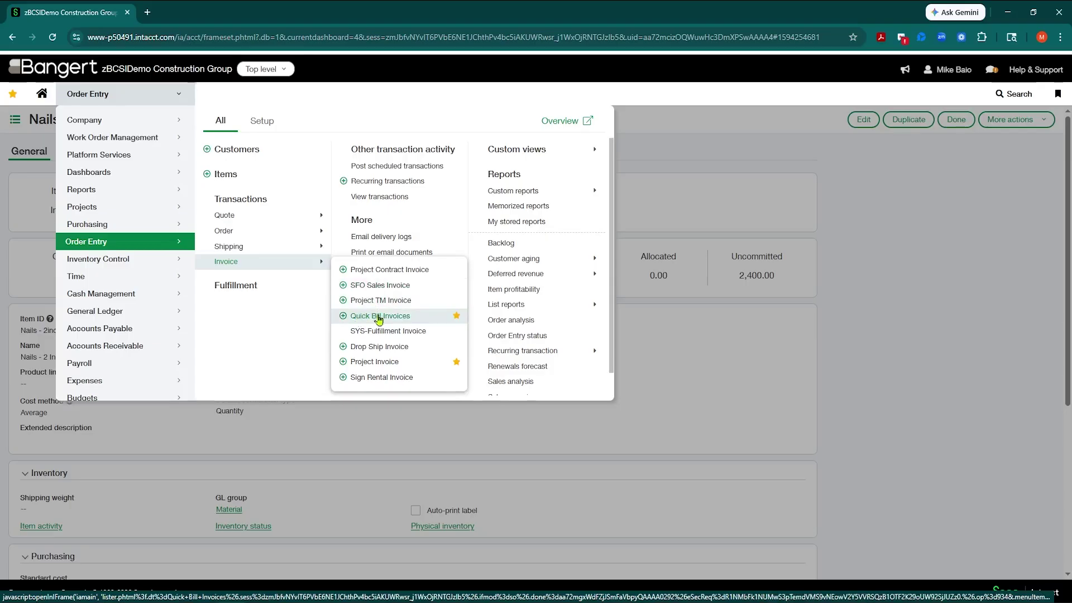
{"action": "left_click", "coordinate": [343, 317]}
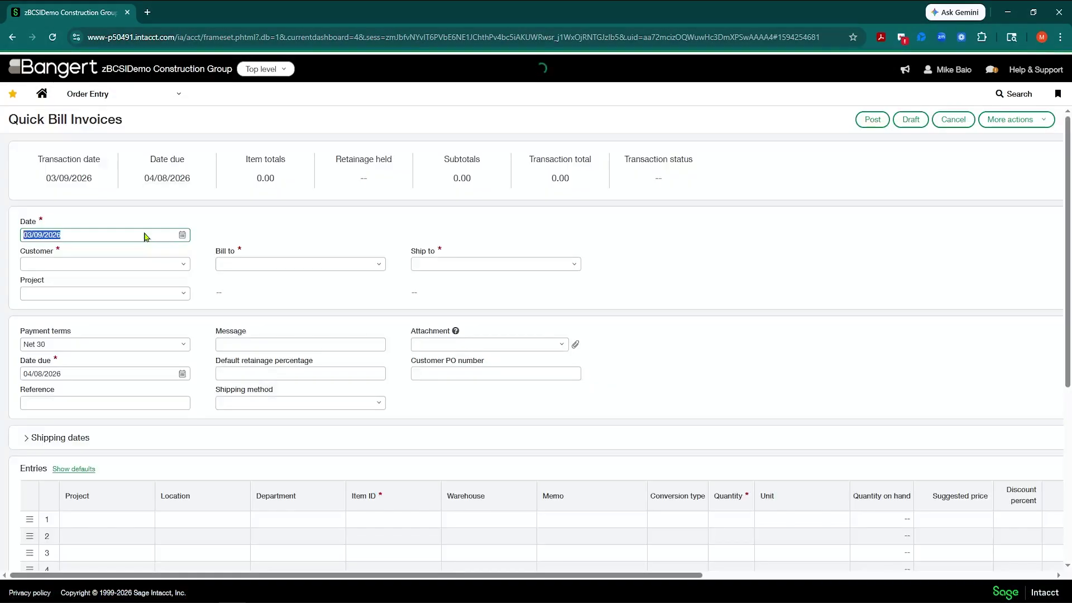
{"action": "left_click", "coordinate": [182, 267]}
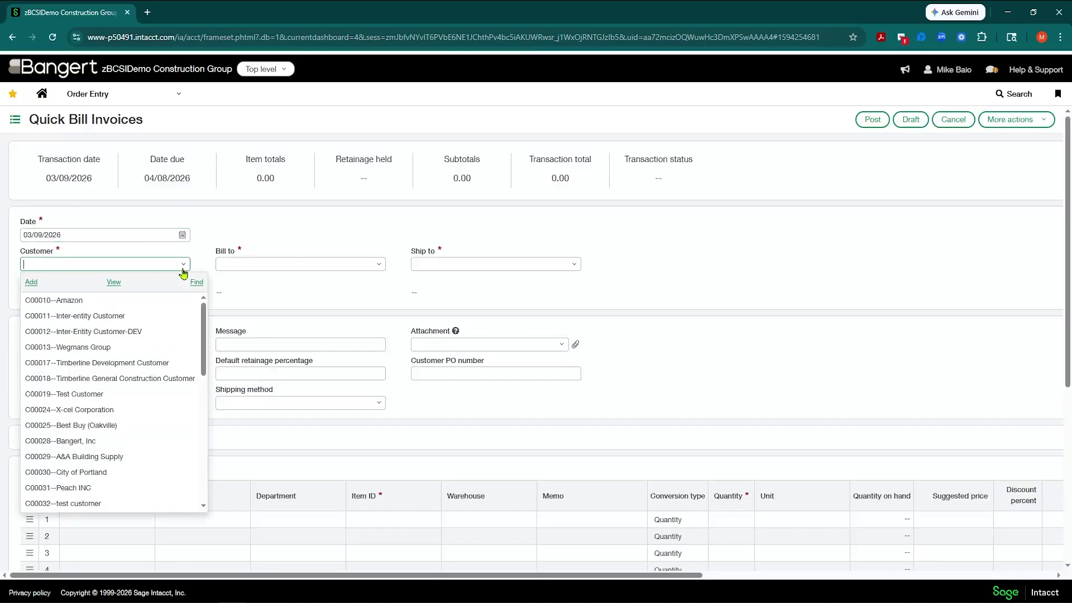
{"action": "left_click", "coordinate": [105, 349]}
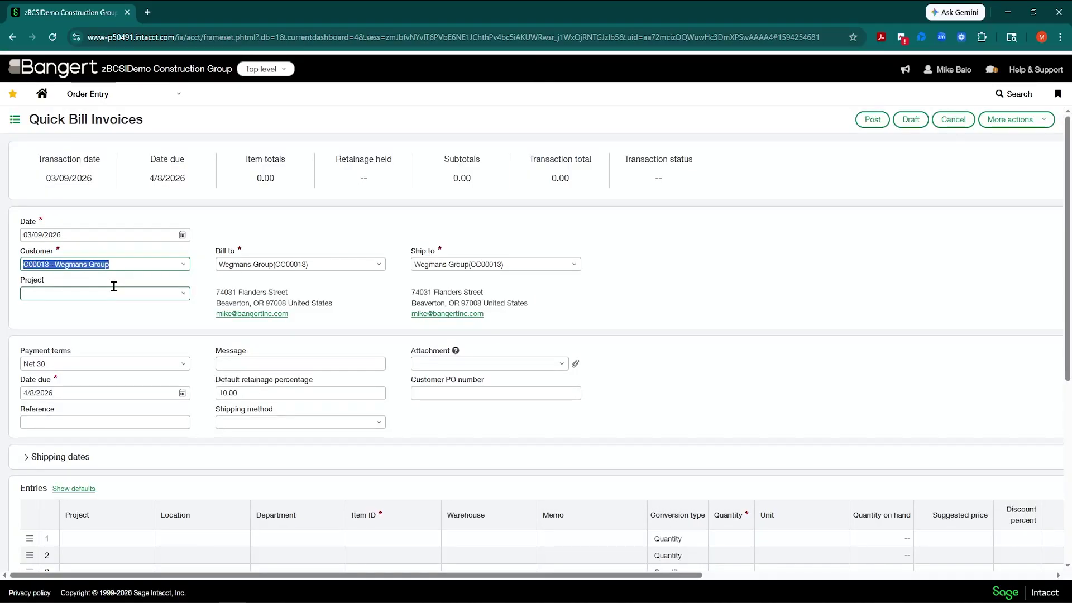
- Add the Nails - 2inch item to the first invoice line with NEBRASKA as the warehouse and check its quantity on hand
{"action": "scroll", "coordinate": [118, 302], "scroll_direction": "down", "scroll_amount": 2}
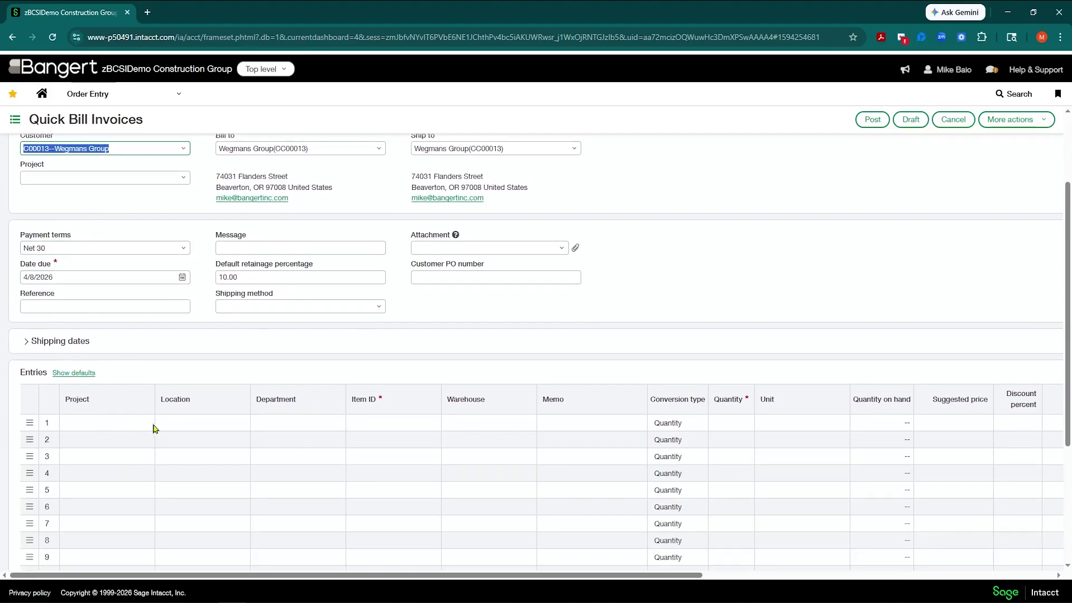
{"action": "left_click", "coordinate": [405, 423]}
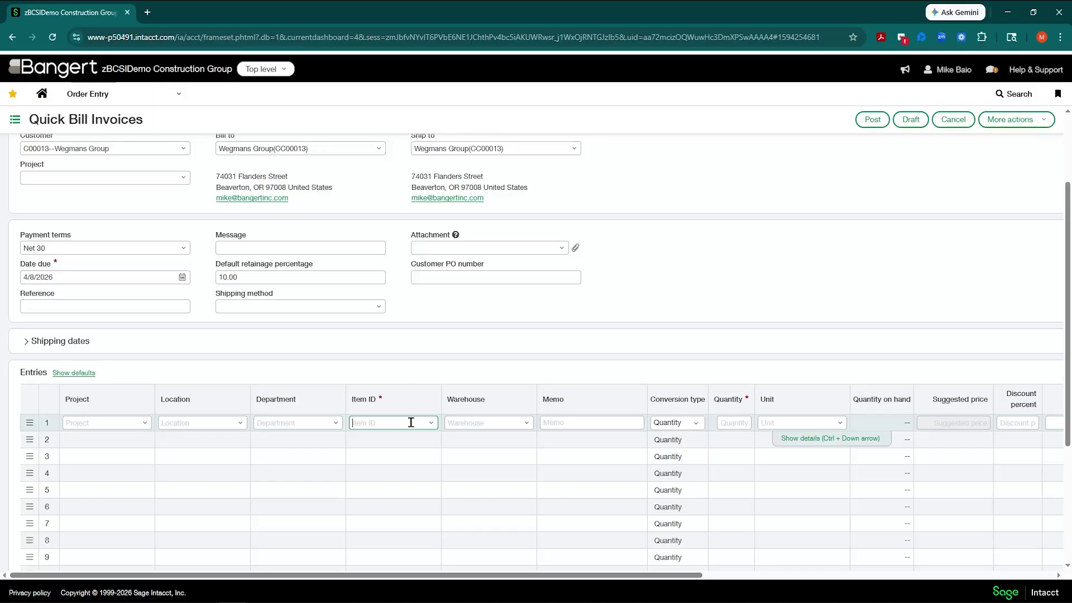
{"action": "type", "text": "nai"}
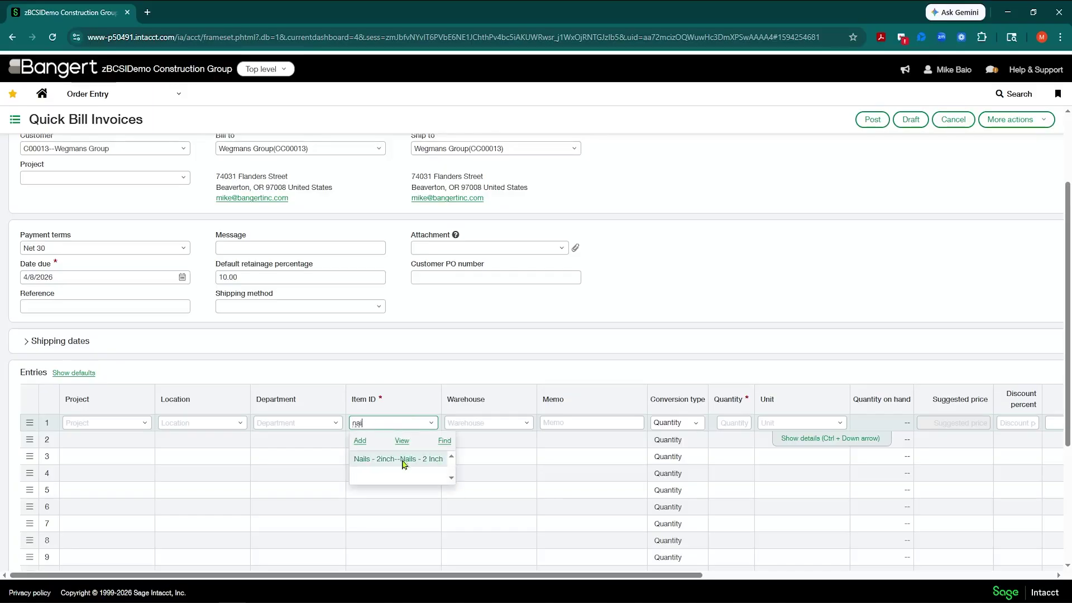
{"action": "left_click", "coordinate": [447, 456]}
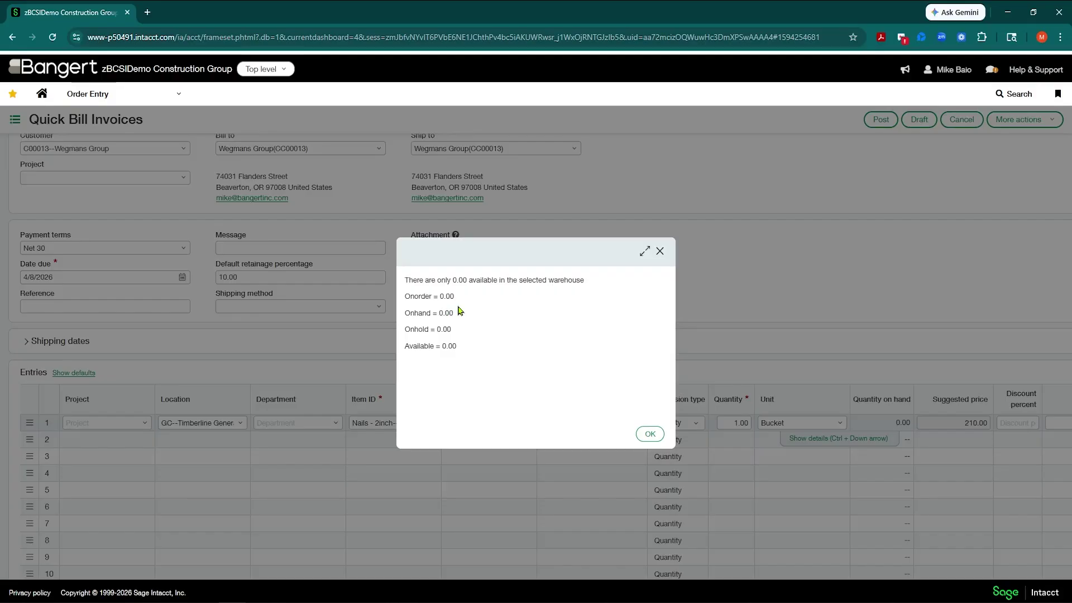
{"action": "left_click", "coordinate": [522, 424]}
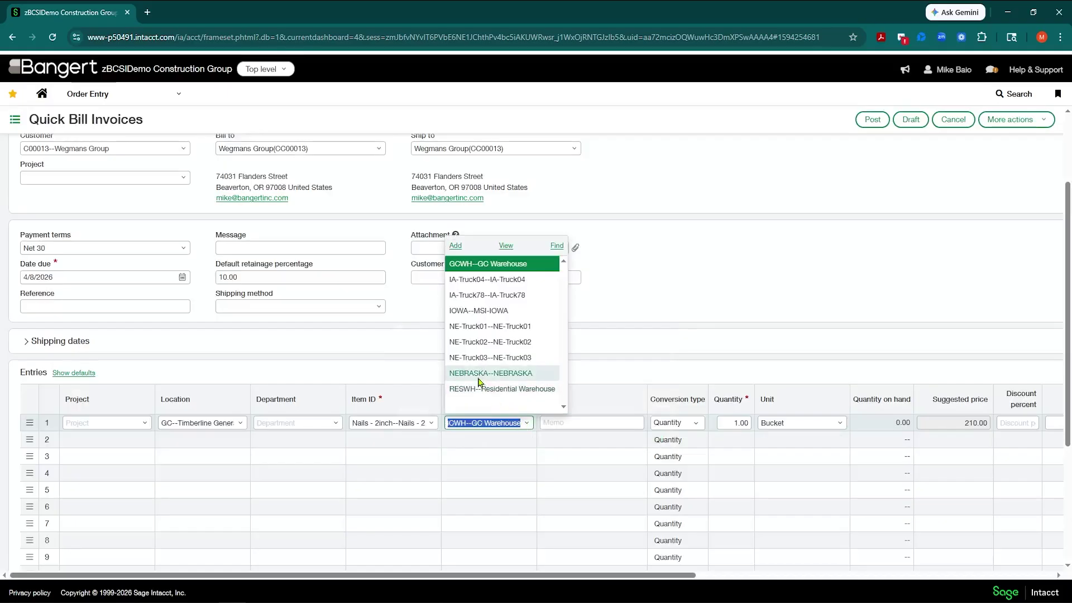
{"action": "left_click", "coordinate": [479, 383]}
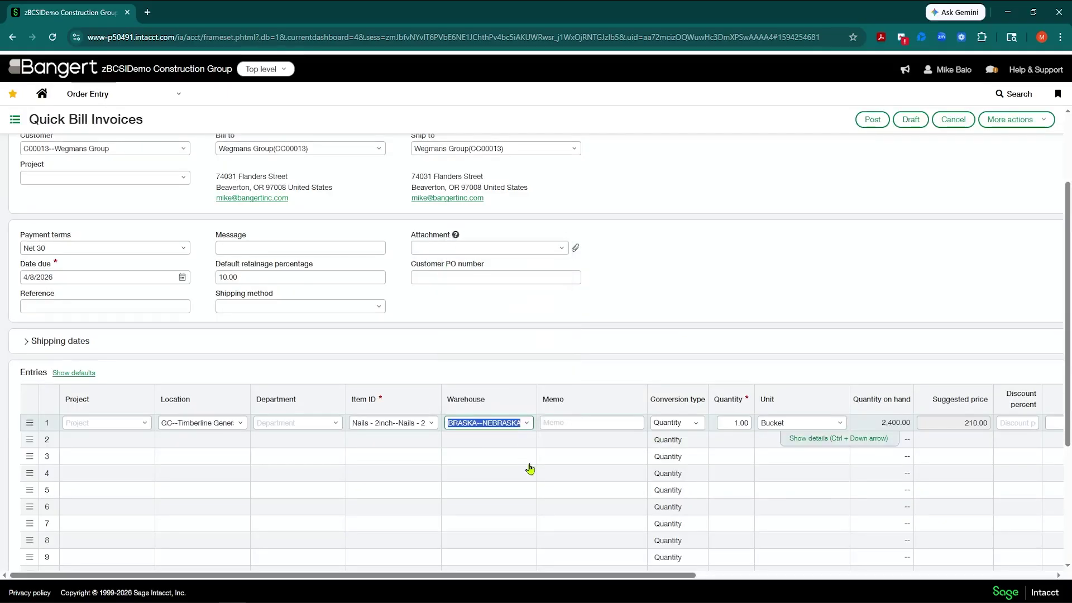
{"action": "scroll", "coordinate": [860, 433], "scroll_direction": "up", "scroll_amount": 1}
{"action": "scroll", "coordinate": [860, 433], "scroll_direction": "down", "scroll_amount": 2}
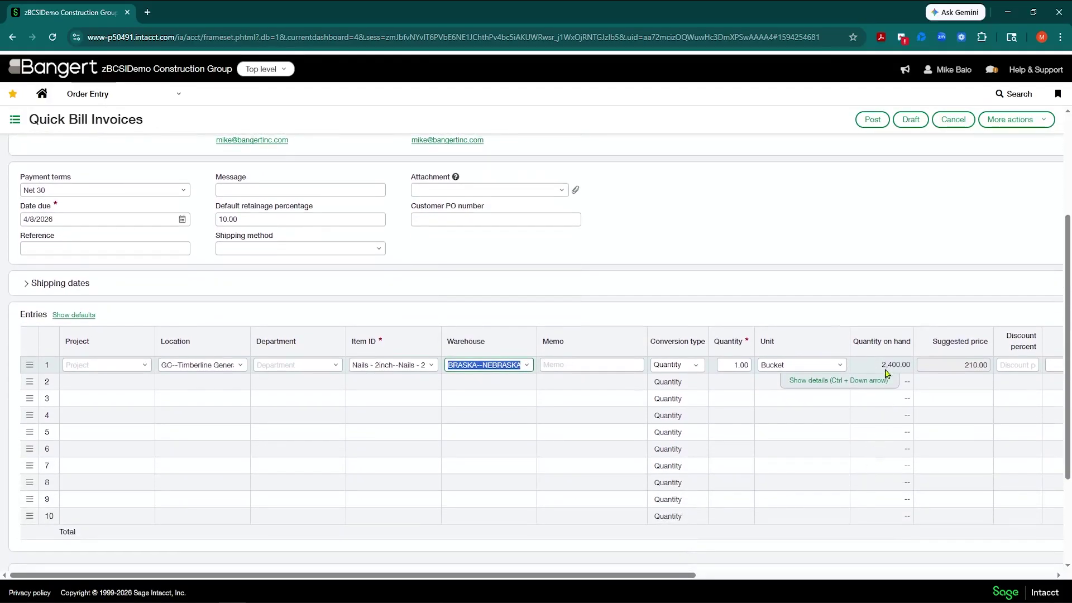
{"action": "left_click_drag", "start_coordinate": [879, 366], "coordinate": [913, 367]}
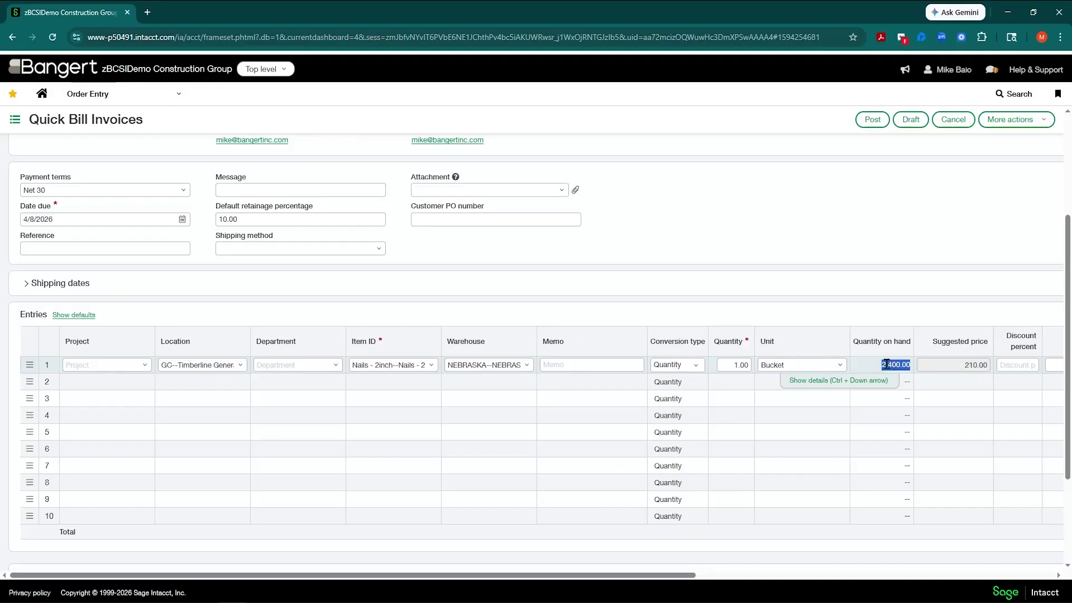
- Review the nails line's unit choices, keep Bucket, and set the quantity to 3
{"action": "left_click", "coordinate": [726, 366]}
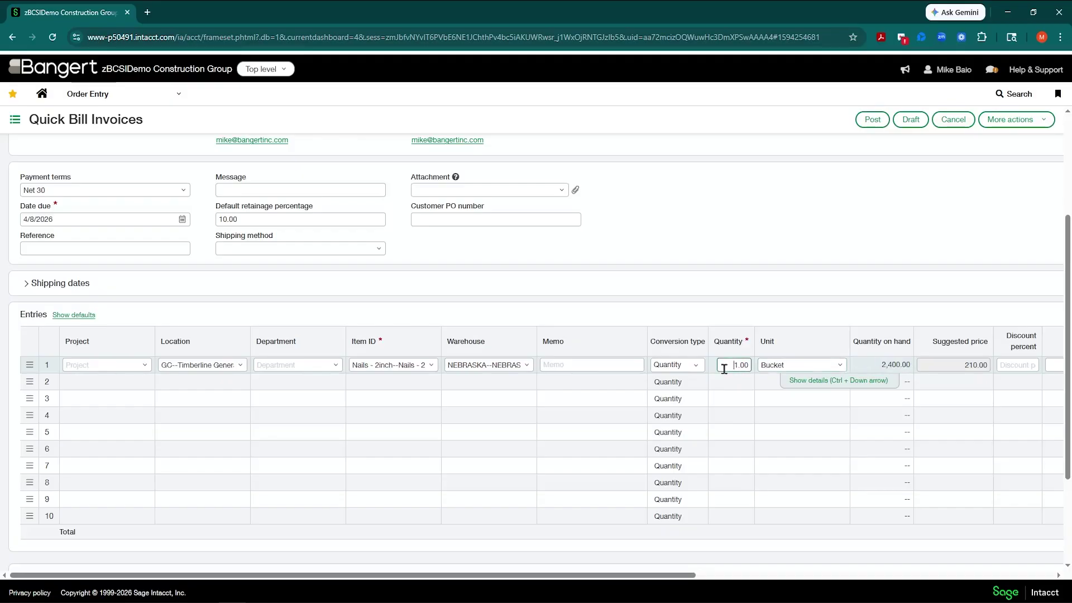
{"action": "left_click", "coordinate": [810, 364]}
{"action": "left_click", "coordinate": [841, 367]}
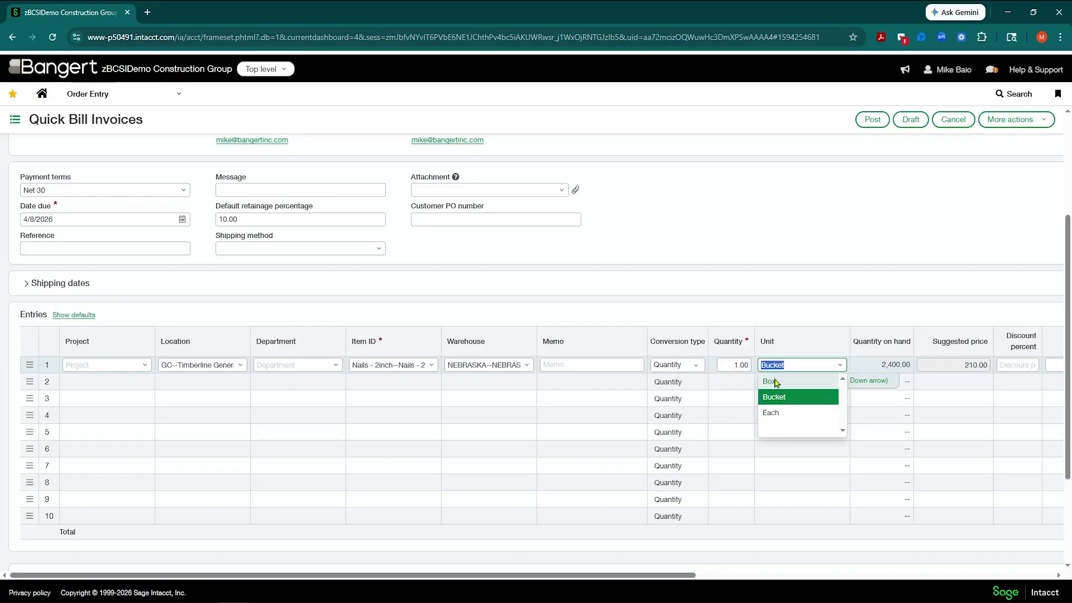
{"action": "left_click", "coordinate": [725, 366]}
{"action": "left_click_drag", "start_coordinate": [725, 366], "coordinate": [776, 370]}
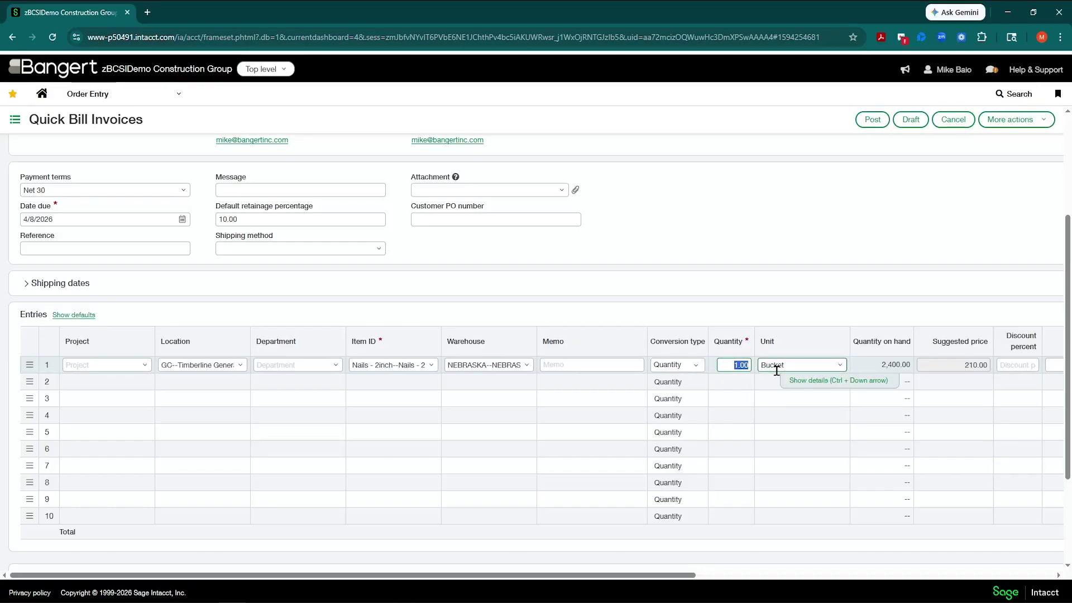
{"action": "type", "text": "3"}
{"action": "key", "text": "Tab"}
{"action": "key", "text": "Tab"}
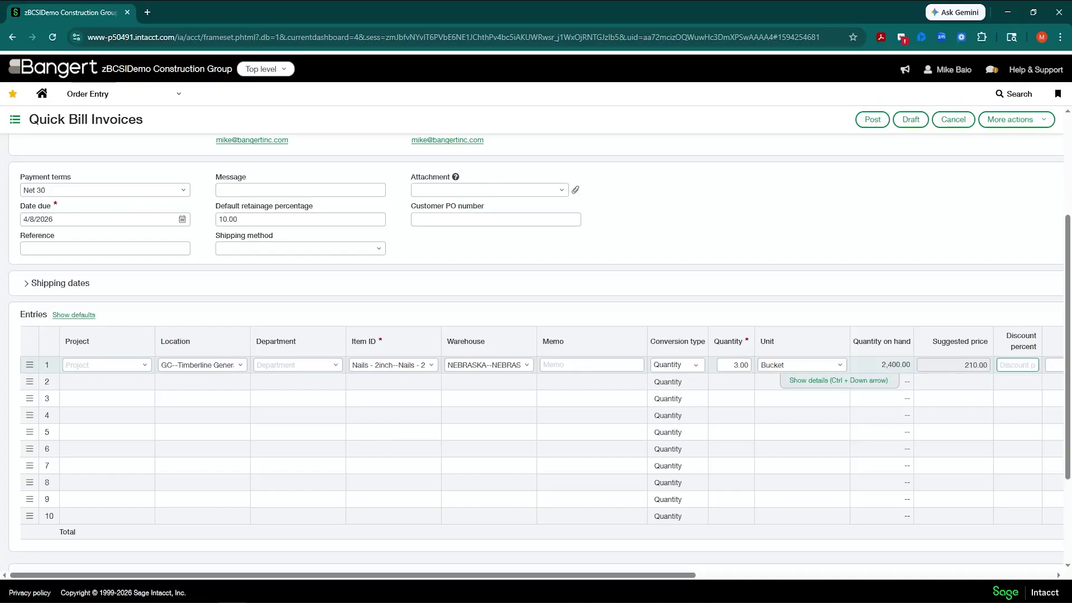
- Check the nails line's price and extended price, and post the Quick Bill Invoice
{"action": "left_click", "coordinate": [1059, 575]}
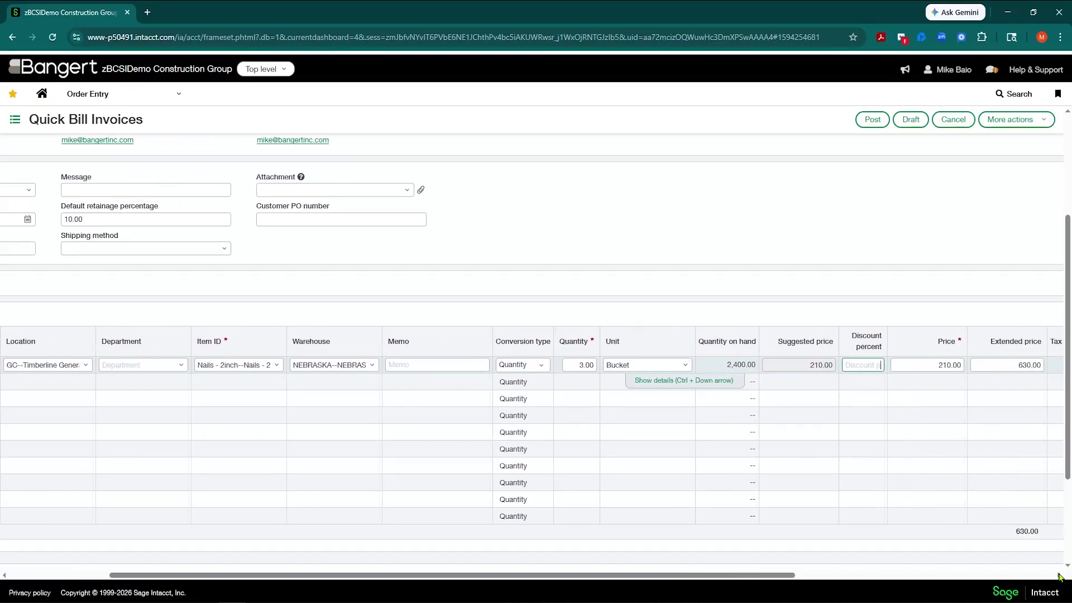
{"action": "scroll", "coordinate": [940, 464], "scroll_direction": "down", "scroll_amount": 1}
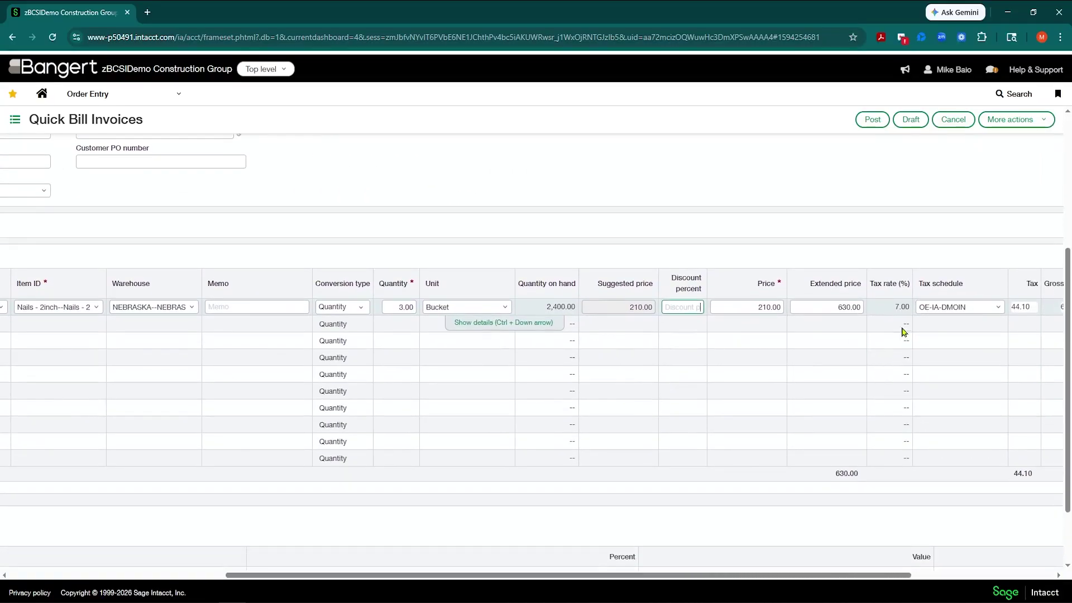
{"action": "left_click", "coordinate": [814, 306]}
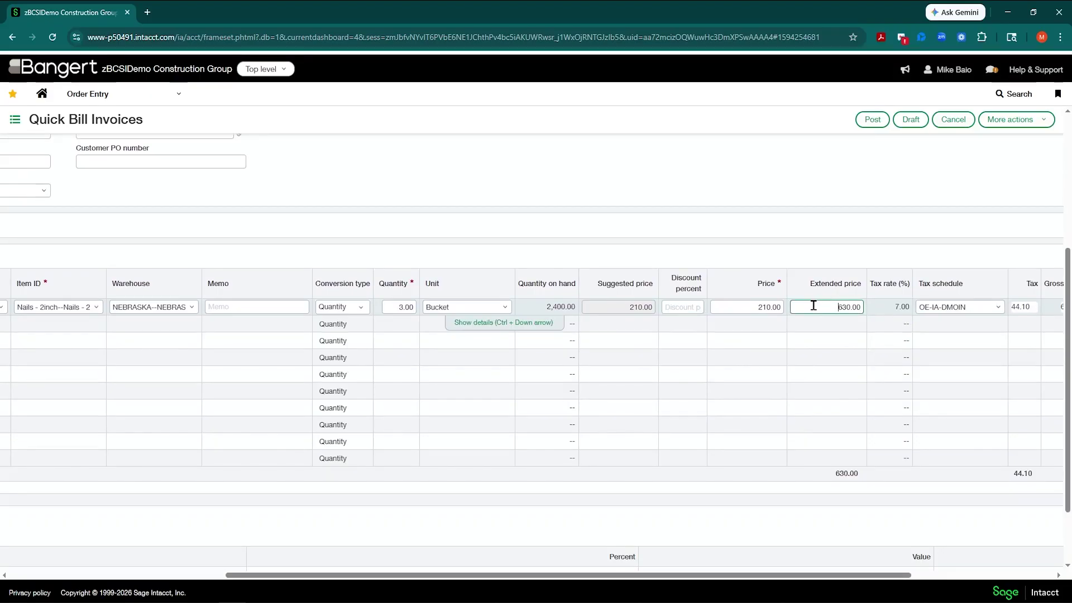
{"action": "left_click", "coordinate": [735, 304]}
{"action": "left_click", "coordinate": [873, 119]}
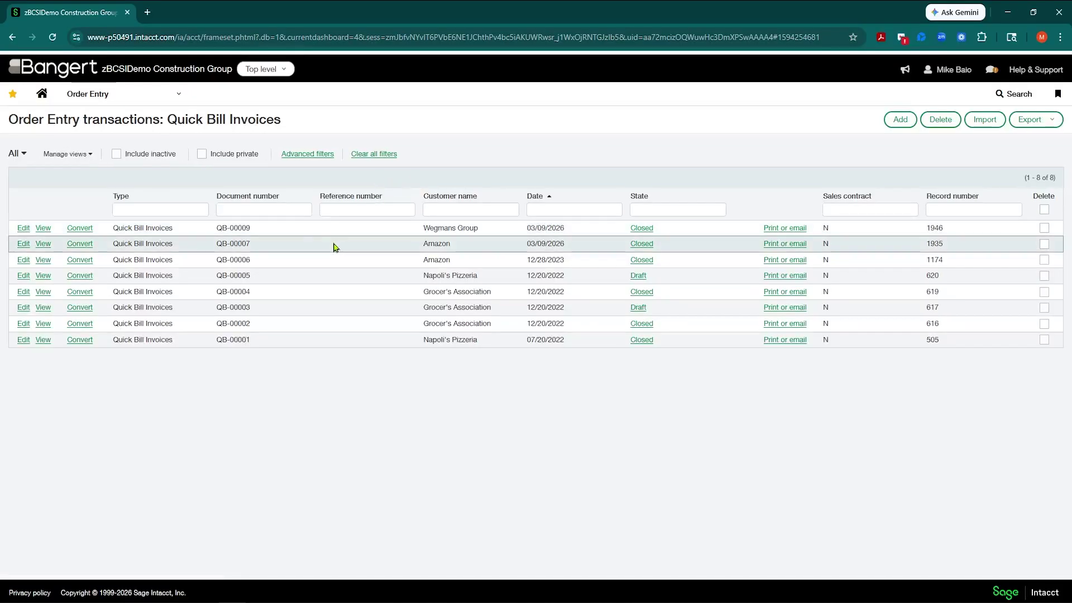
- Filter the Inventory Control items by the ID "nail" and open the Nails - 2inch record for editing
{"action": "left_click", "coordinate": [177, 97]}
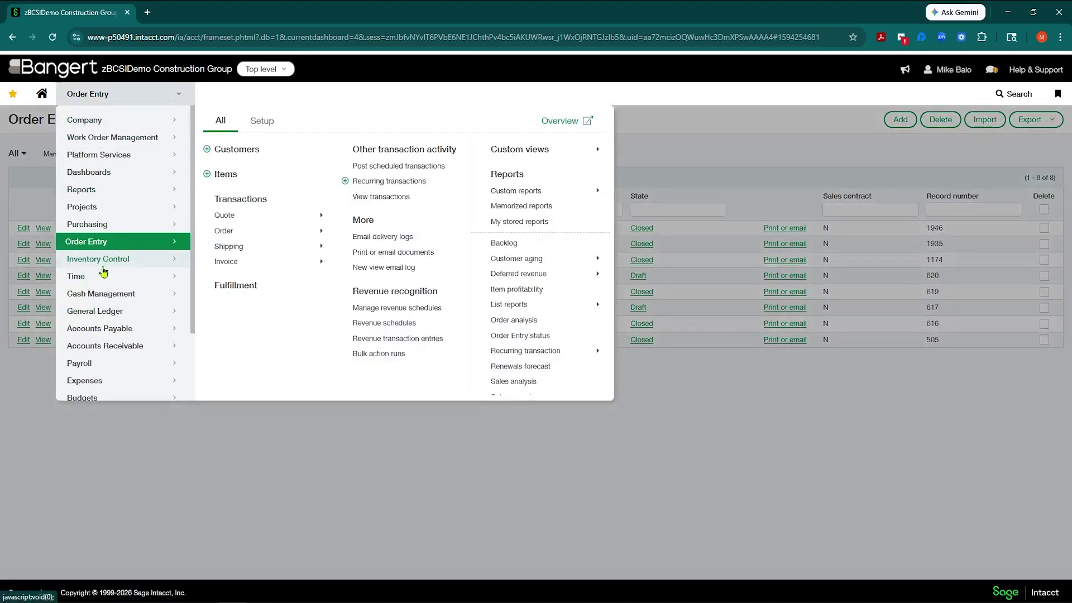
{"action": "mouse_move", "coordinate": [186, 250]}
{"action": "left_click", "coordinate": [226, 199]}
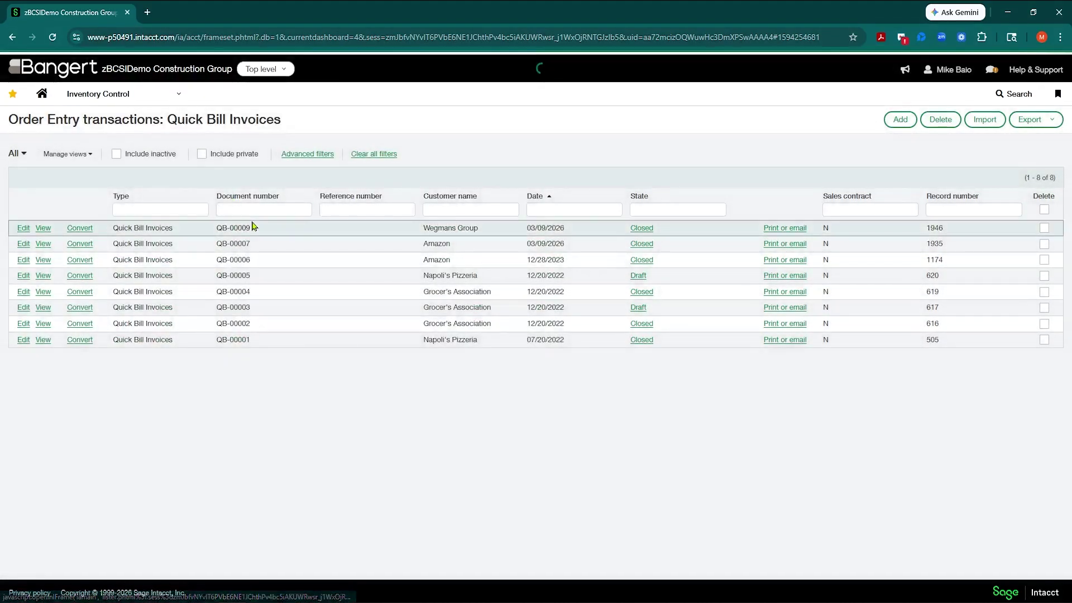
{"action": "left_click", "coordinate": [117, 209]}
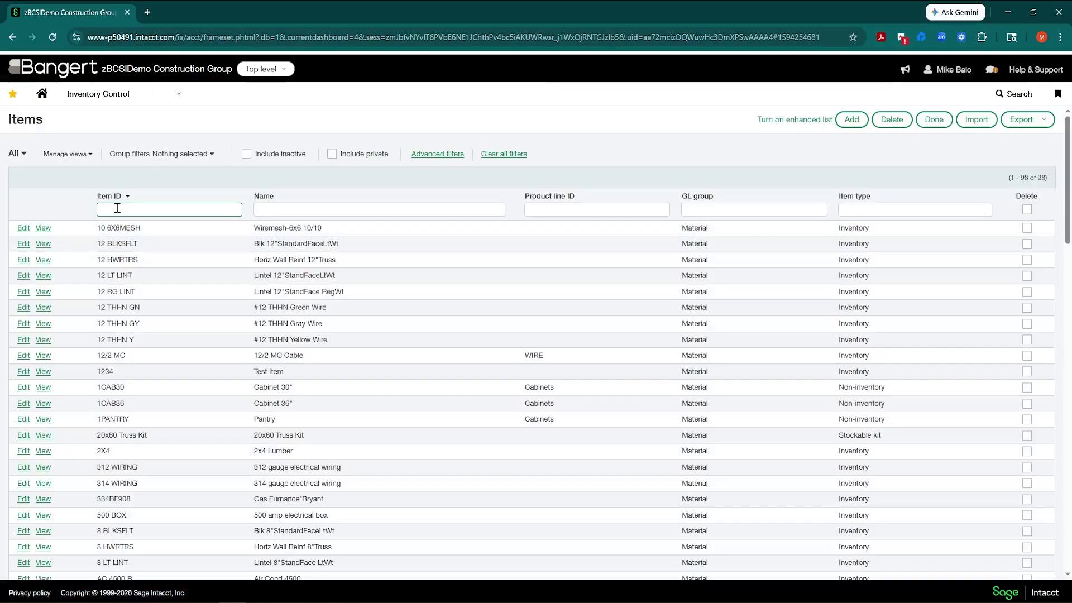
{"action": "type", "text": "nail"}
{"action": "key", "text": "Return"}
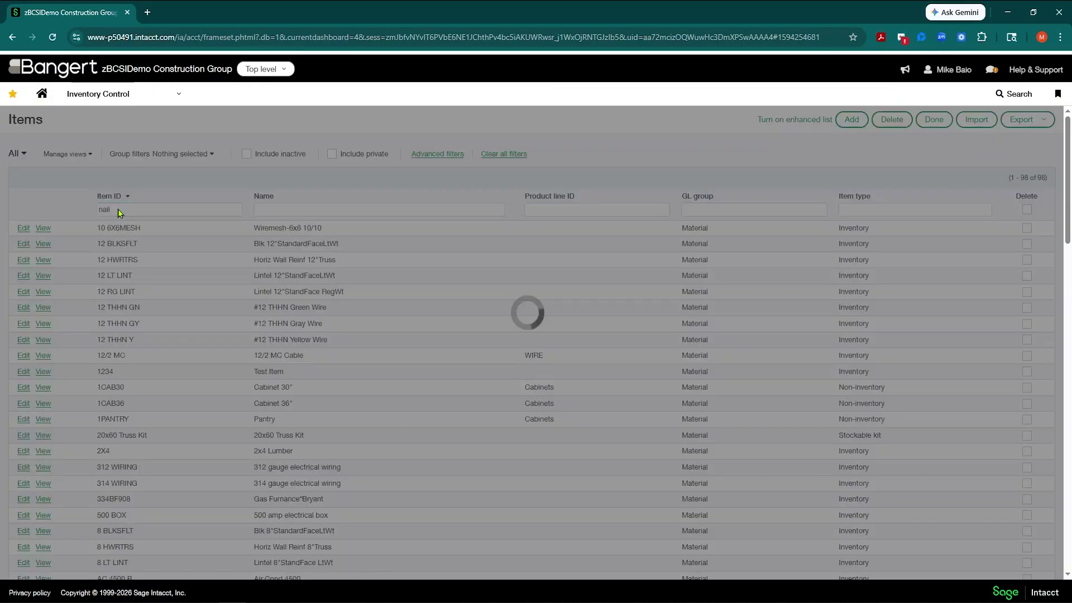
{"action": "left_click", "coordinate": [23, 230]}
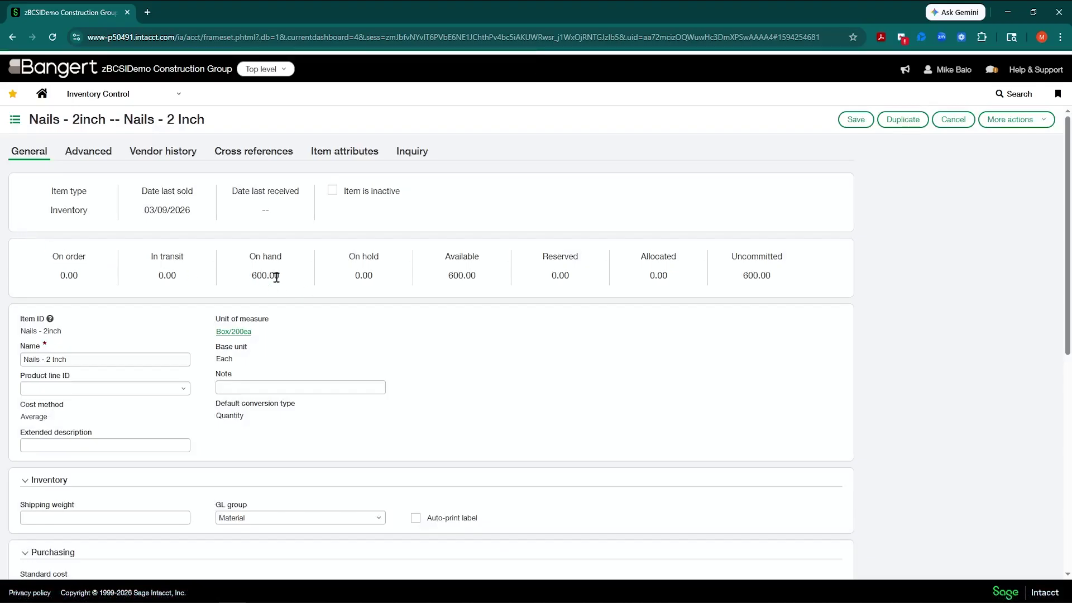
- Examine the Box/200ea unit of measure group's related and default units, and compare them with the item's on-hand quantity and pricing
{"action": "left_click", "coordinate": [235, 332]}
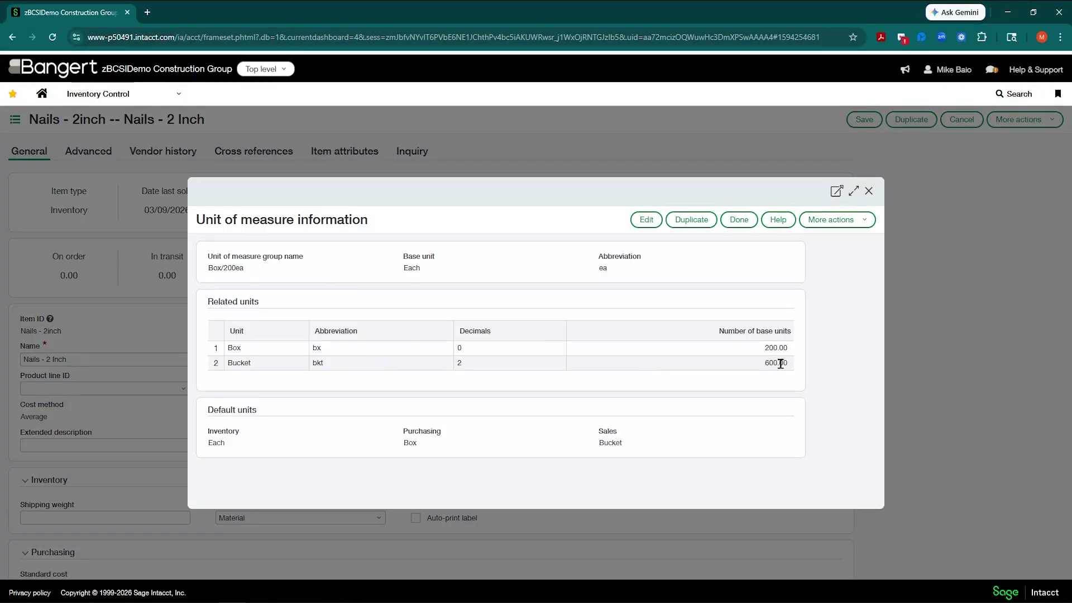
{"action": "left_click", "coordinate": [869, 193]}
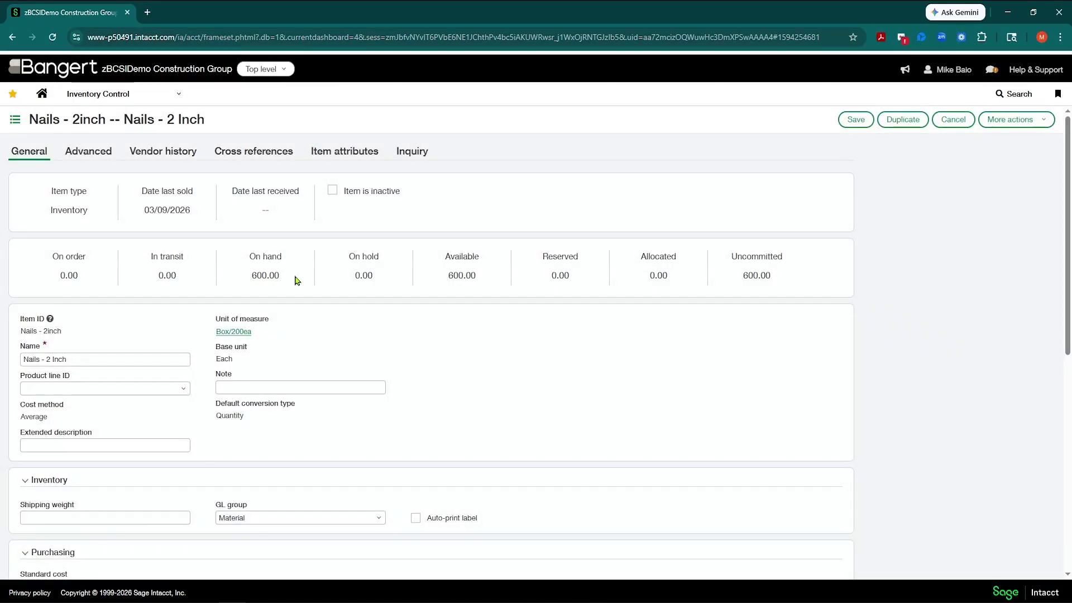
{"action": "scroll", "coordinate": [302, 282], "scroll_direction": "down", "scroll_amount": 3}
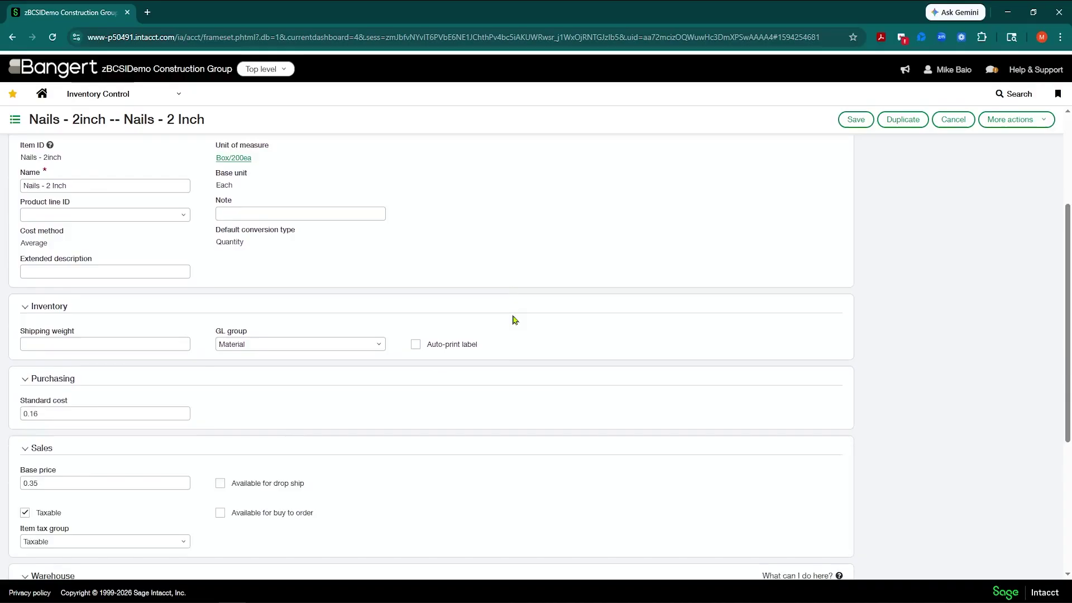
{"action": "scroll", "coordinate": [528, 301], "scroll_direction": "up", "scroll_amount": 3}
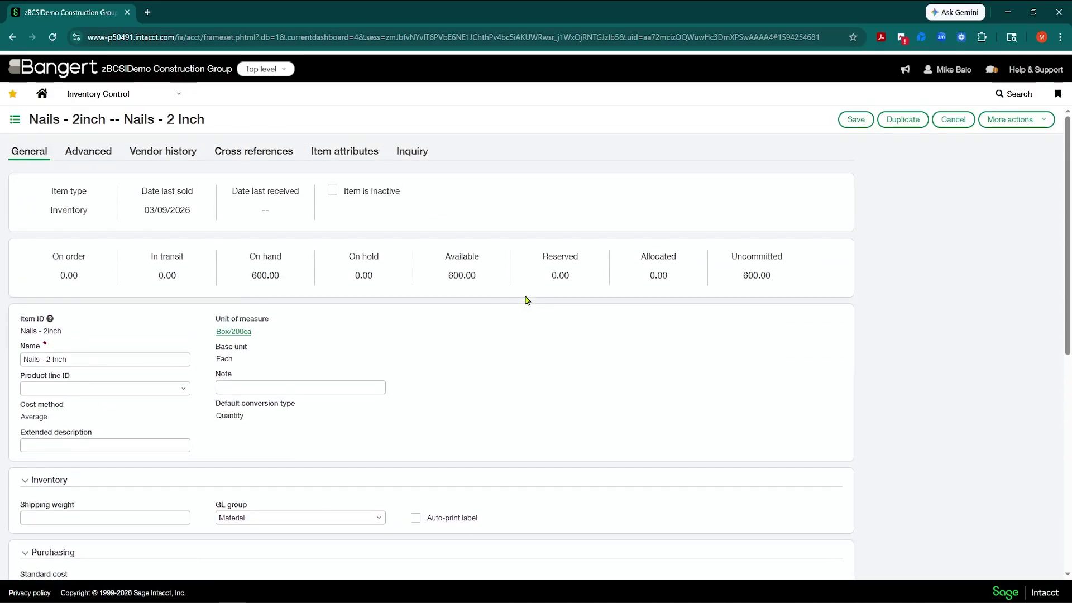